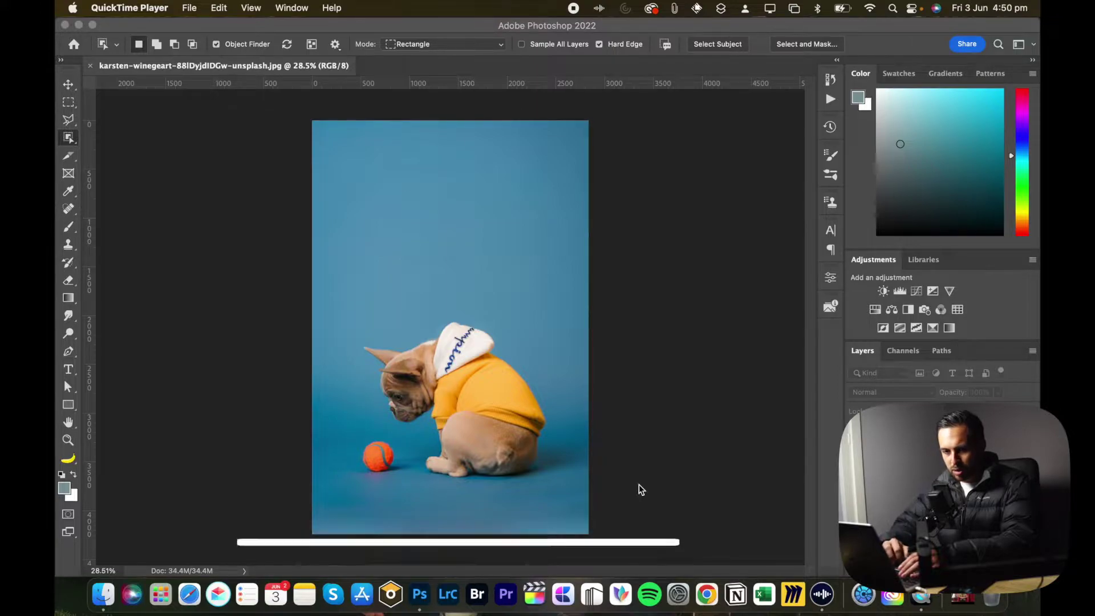
- With the Object Selection Tool, box the orange tennis ball so only the ball is selected
key(w)
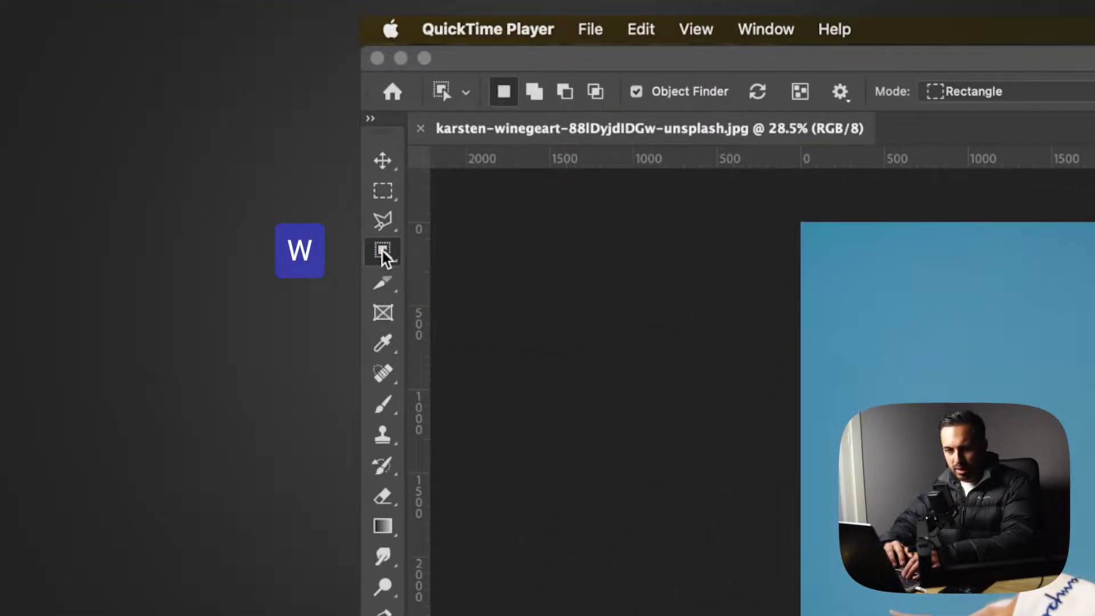
drag(383, 257, 490, 253)
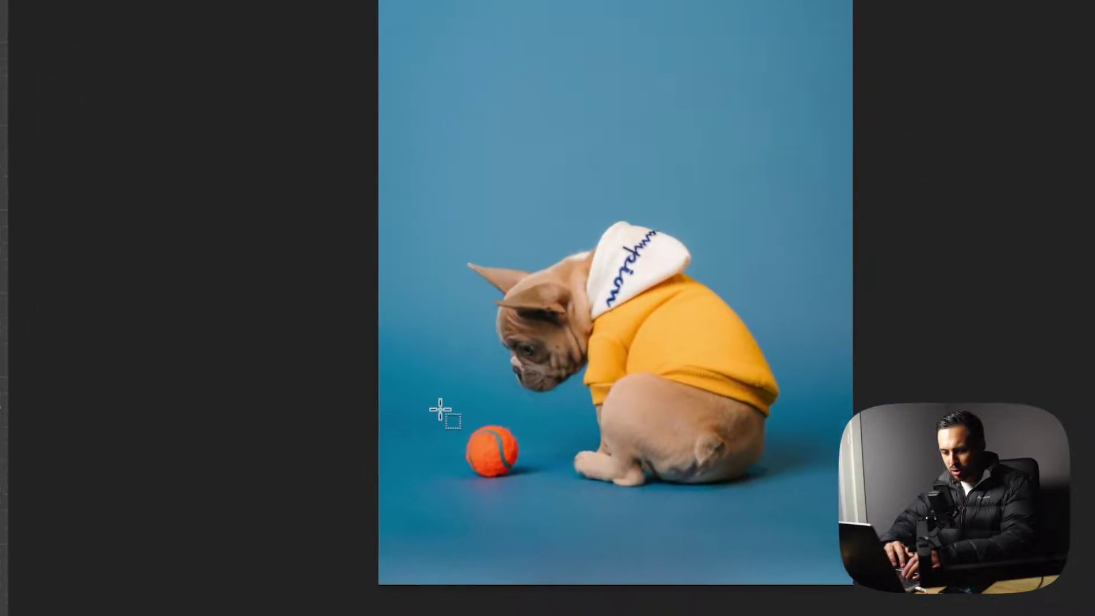
drag(766, 615, 797, 615)
drag(425, 378, 484, 446)
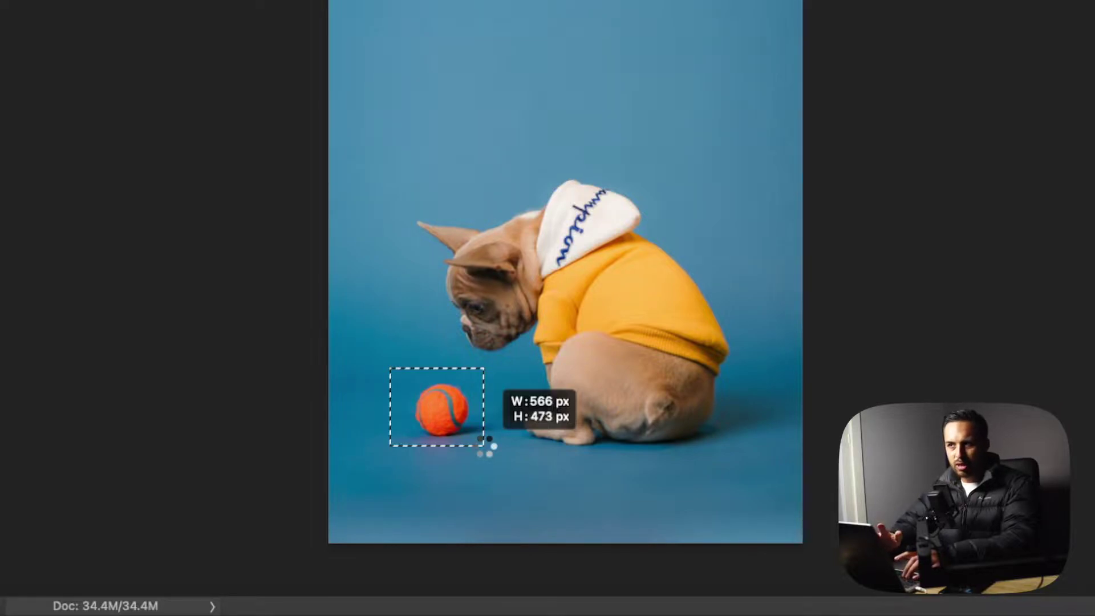
drag(484, 446, 484, 446)
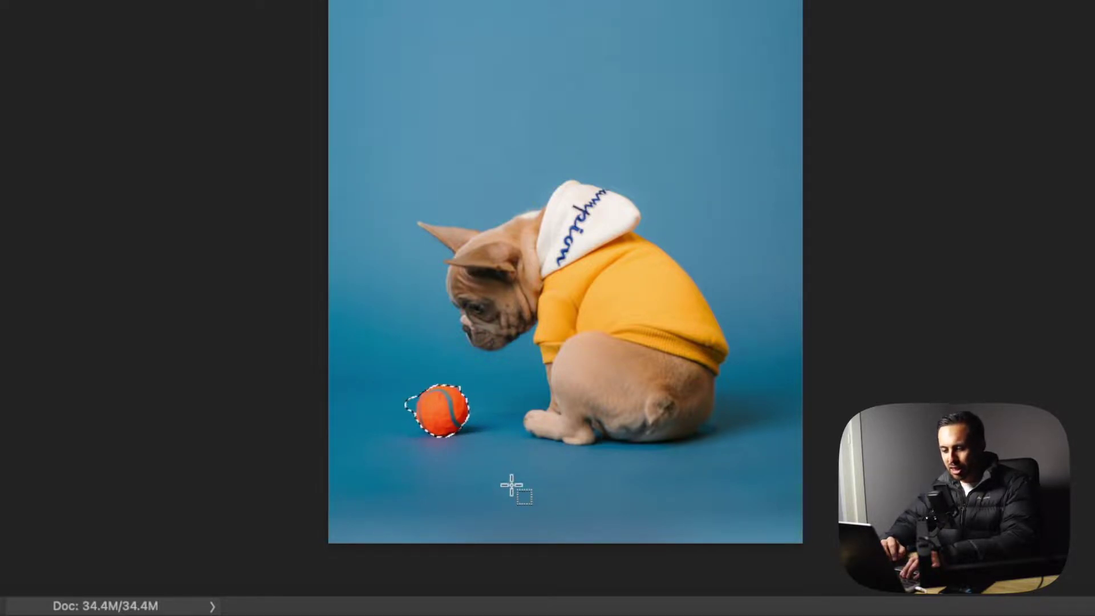
alt+click(403, 392)
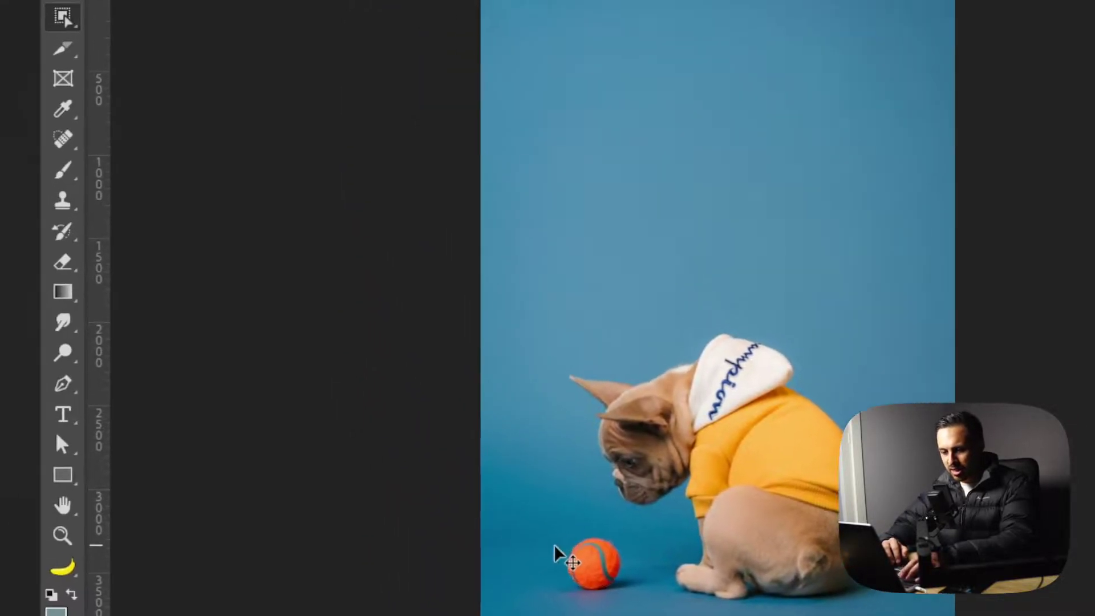
- Swap the Object Selection tool for the Quick Selection Tool in the toolbar flyout
click(63, 17)
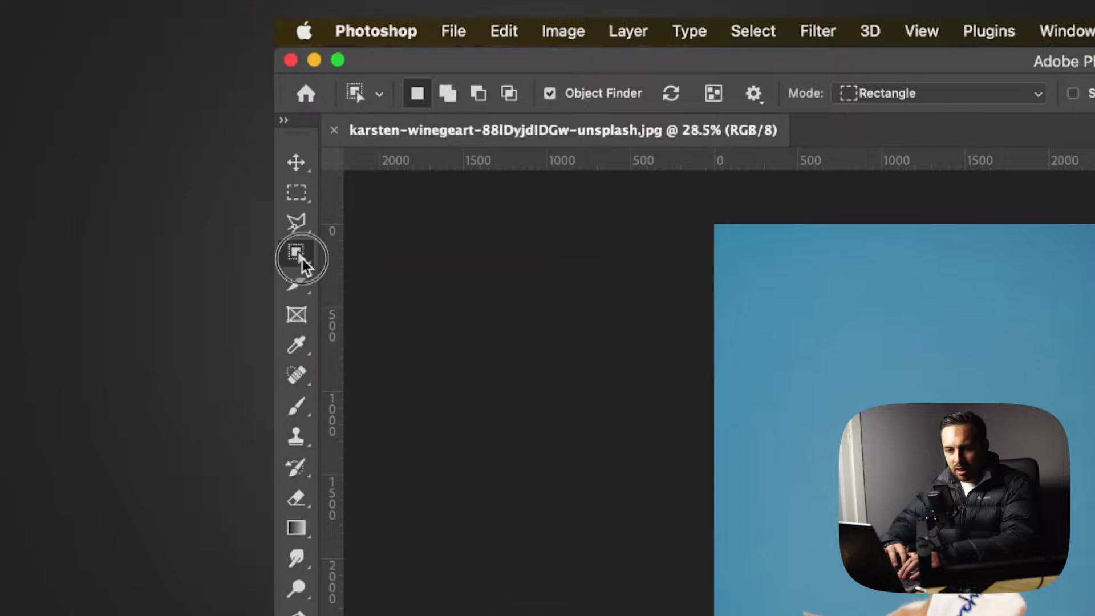
click(351, 274)
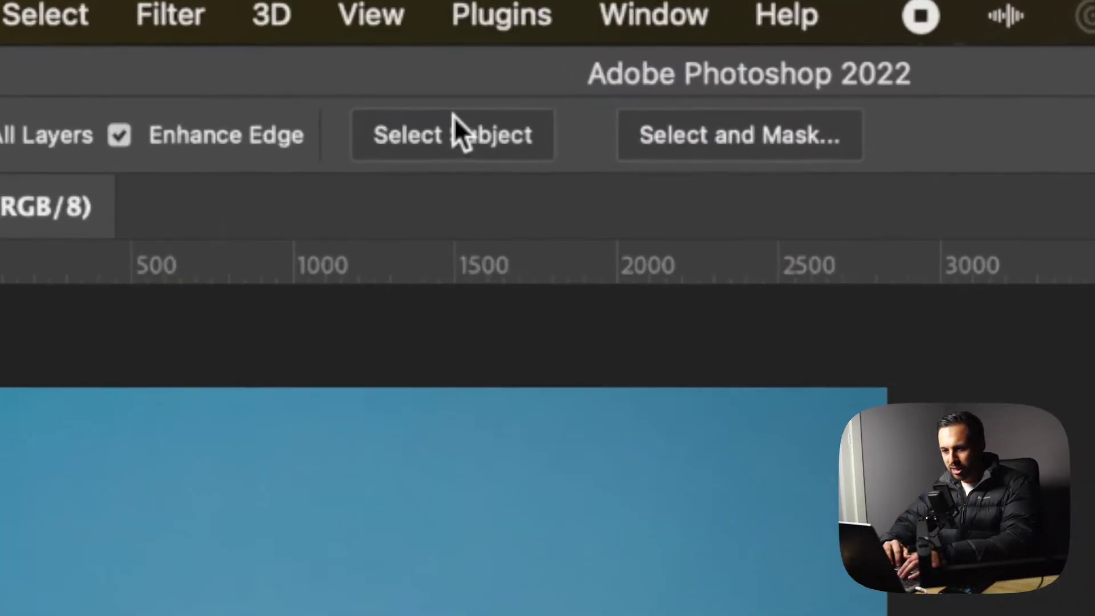
- Run Select Subject to auto-select the bulldog in its yellow hoodie, then look over the selection
click(454, 151)
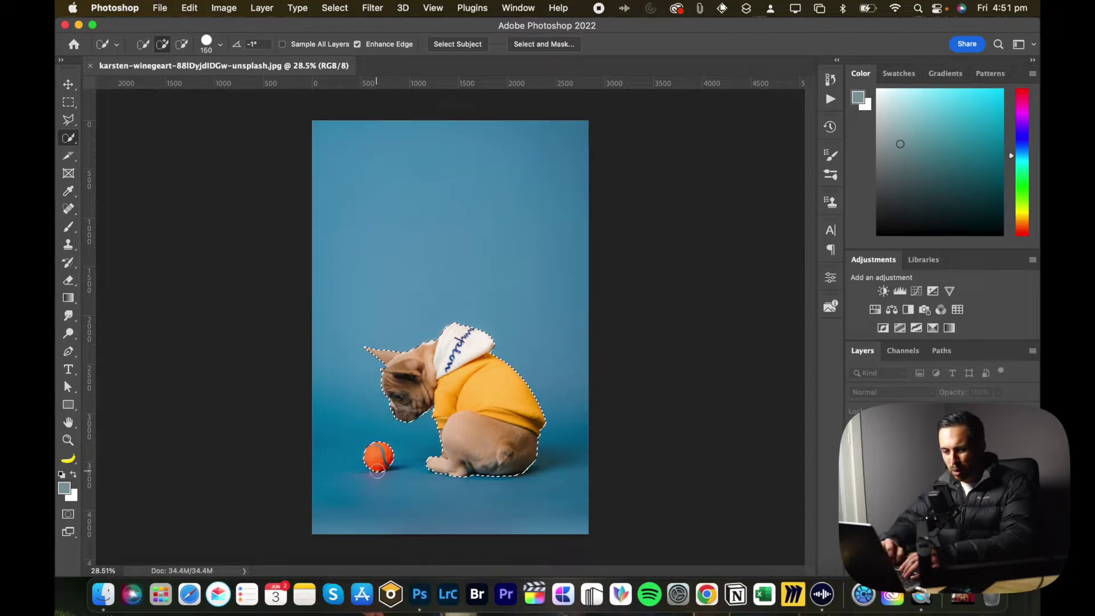
scroll(377, 471, up, 5)
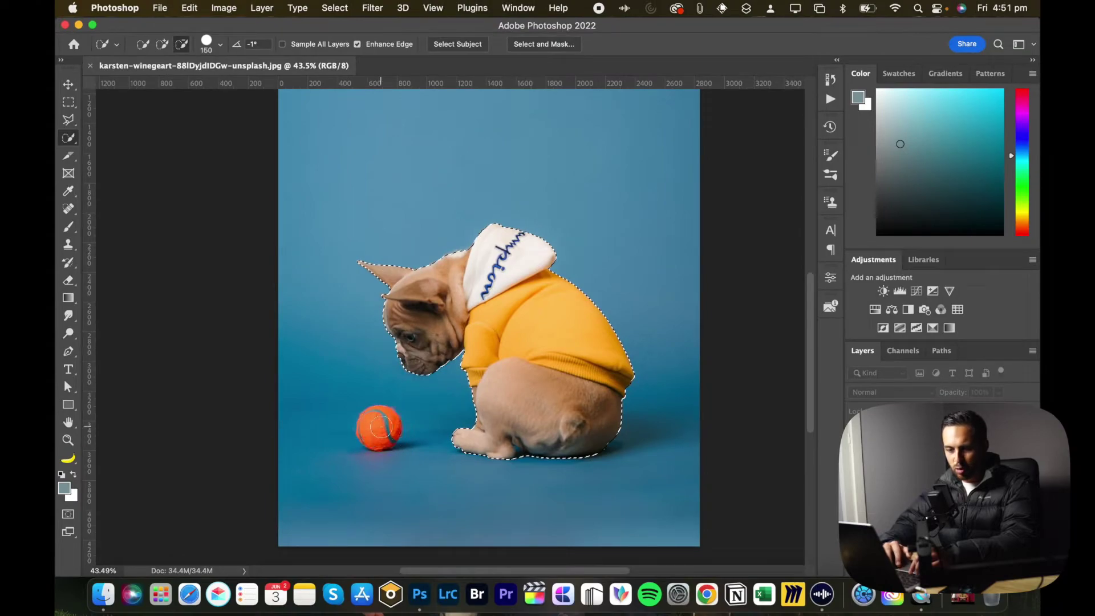
scroll(381, 427, down, 2)
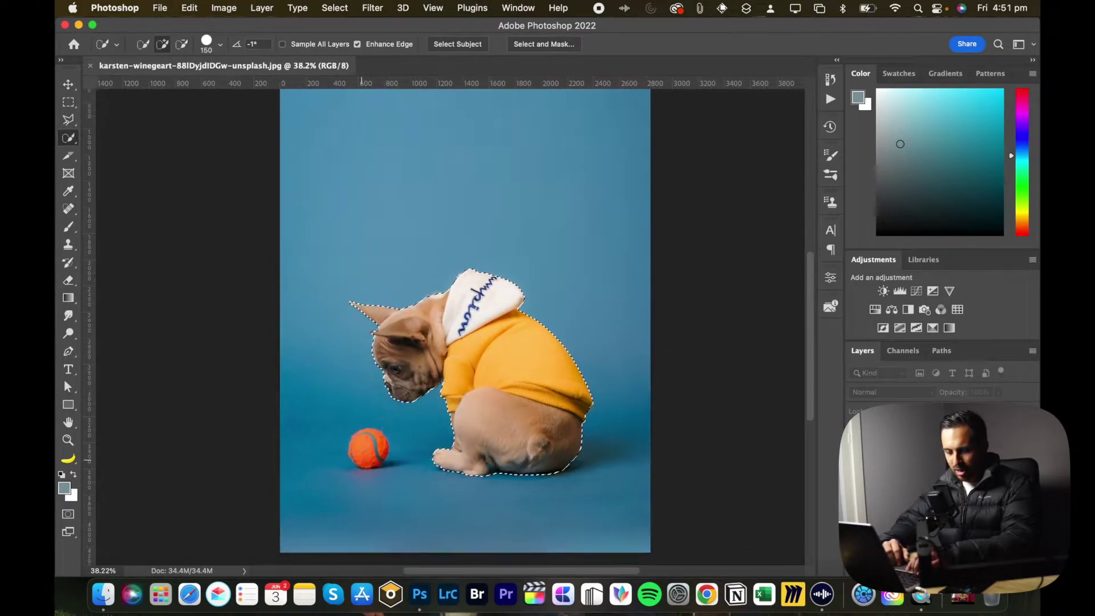
scroll(381, 428, right, 2)
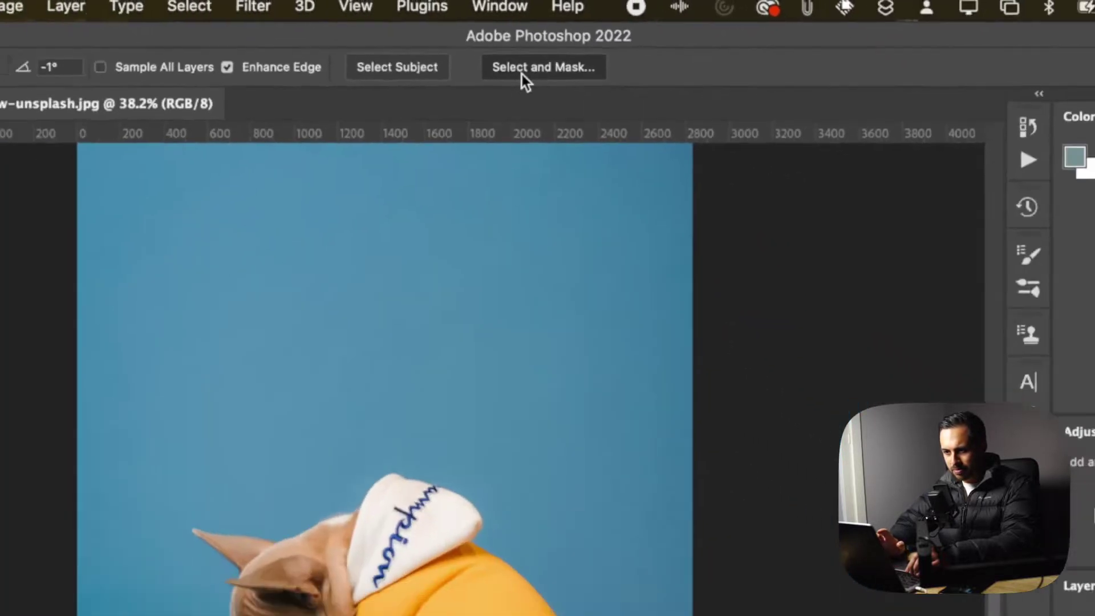
- Open Select and Mask with the Overlay view, showing the background as red at 70% opacity
click(521, 69)
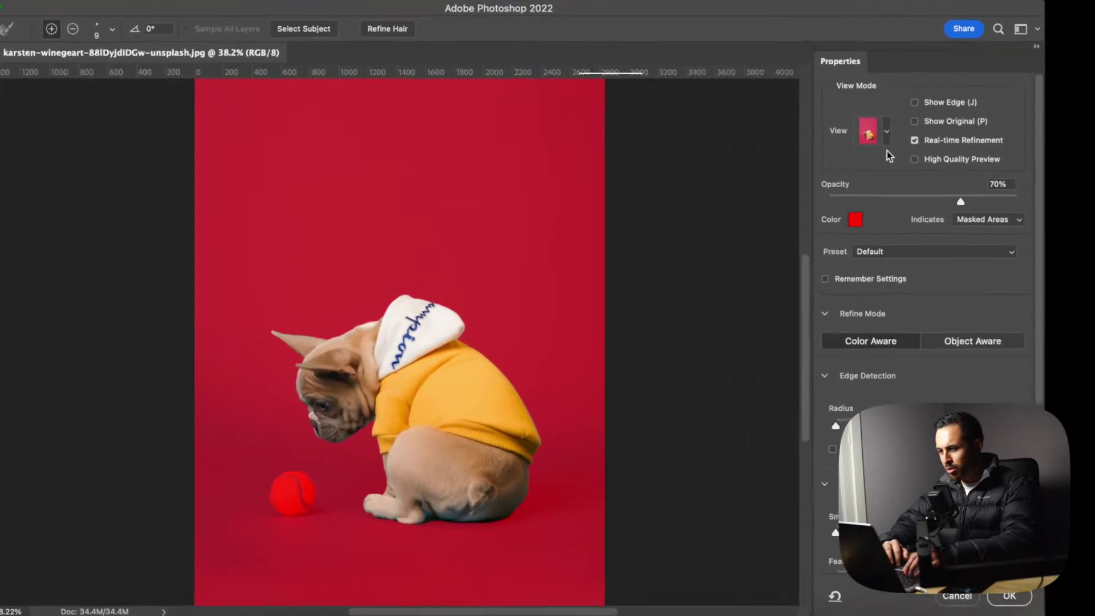
click(897, 137)
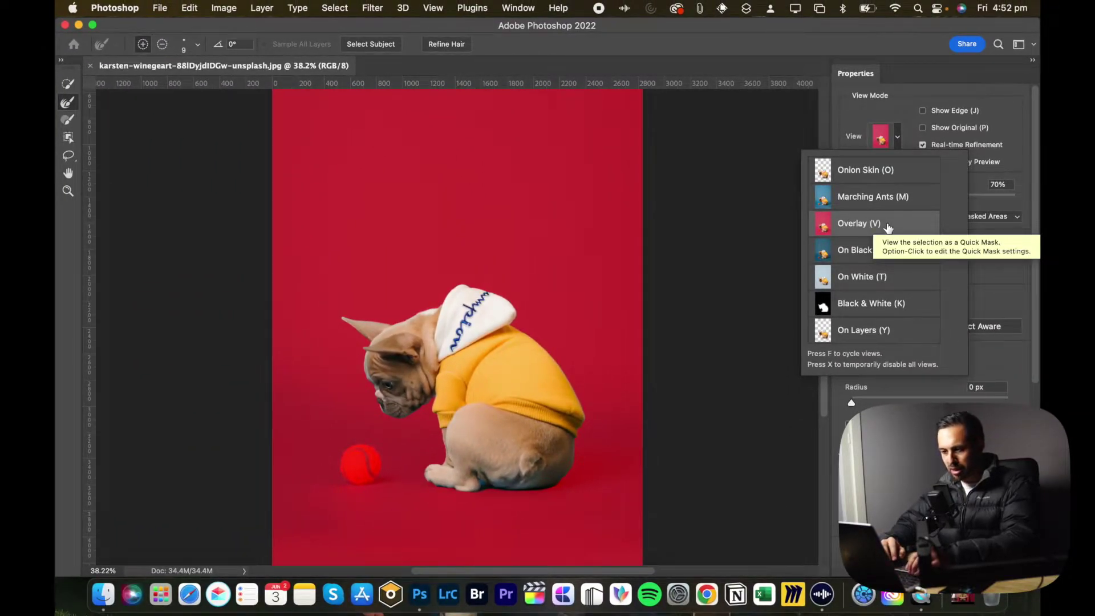
click(893, 111)
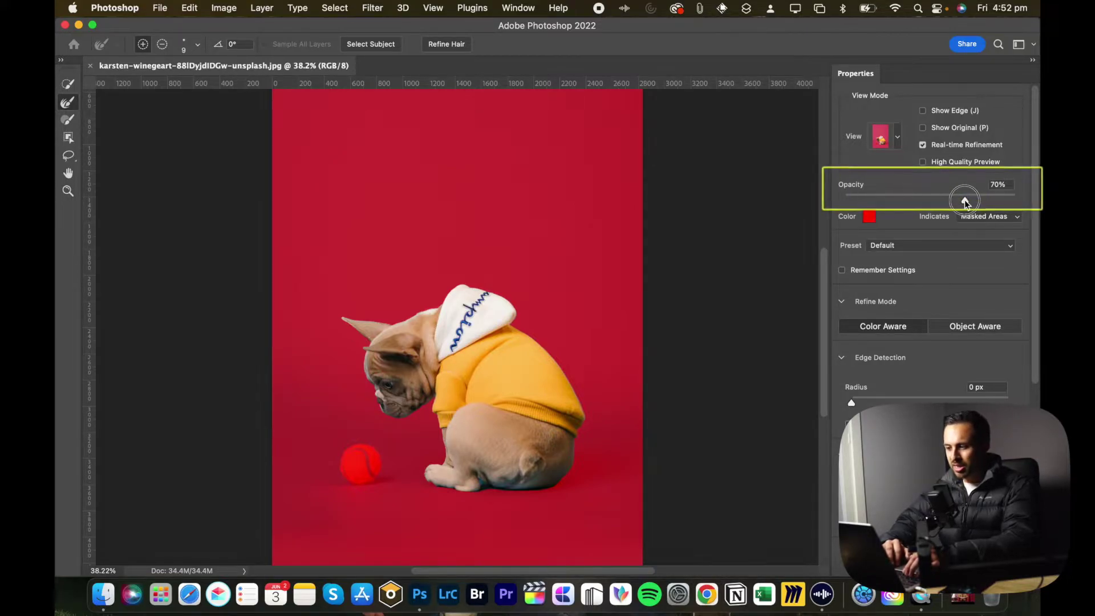
mouse_move(965, 203)
mouse_down()
mouse_move(869, 210)
mouse_move(964, 200)
mouse_up()
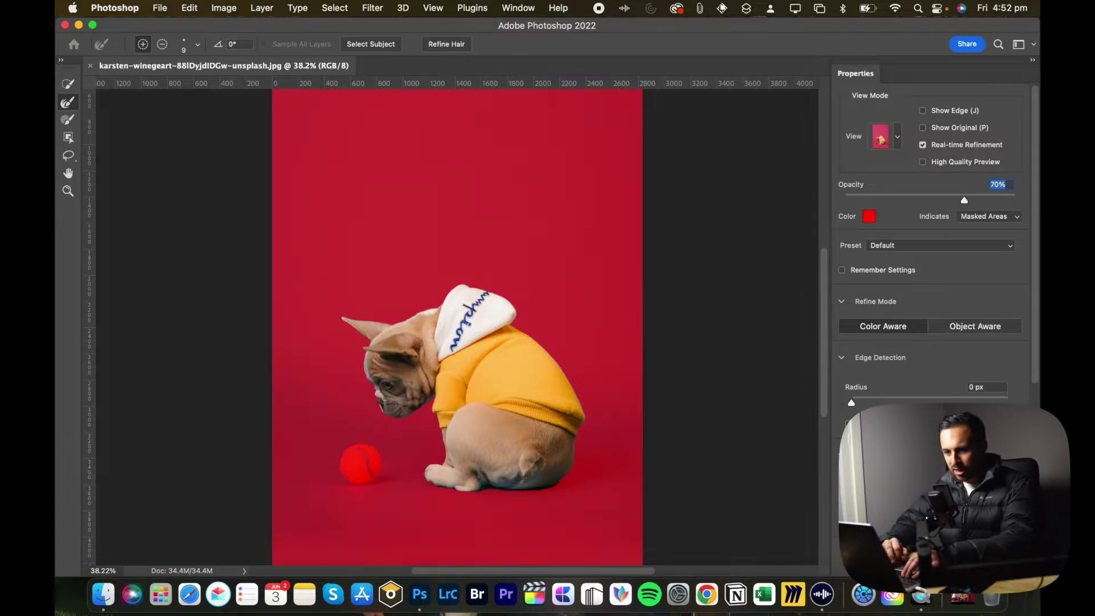
- Zoom in on the dog's head and enlarge the Refine Edge Brush
scroll(419, 313, up, 5)
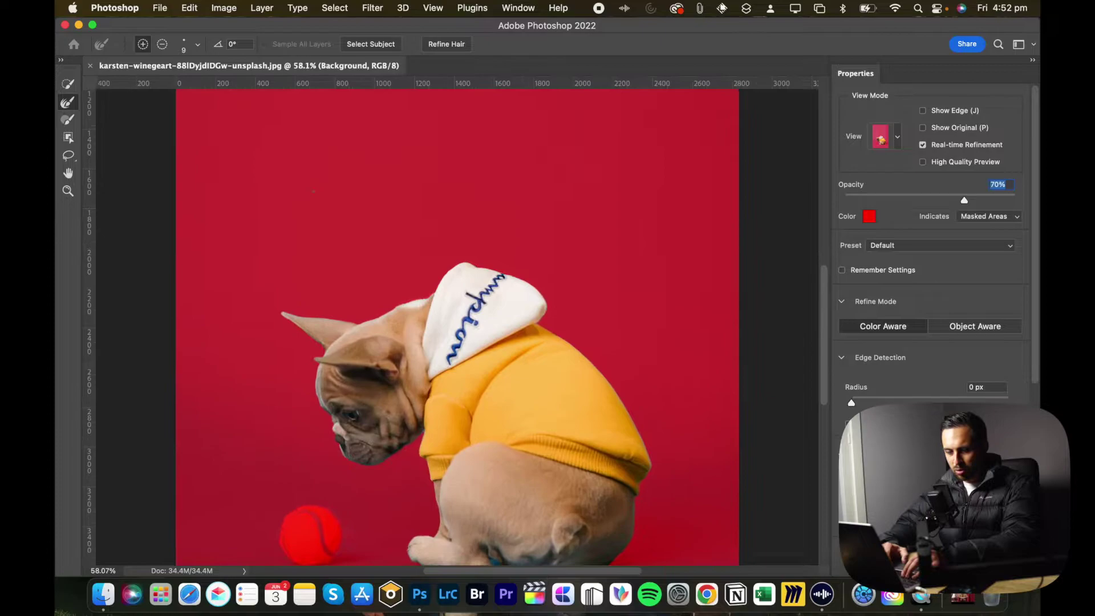
scroll(516, 291, up, 5)
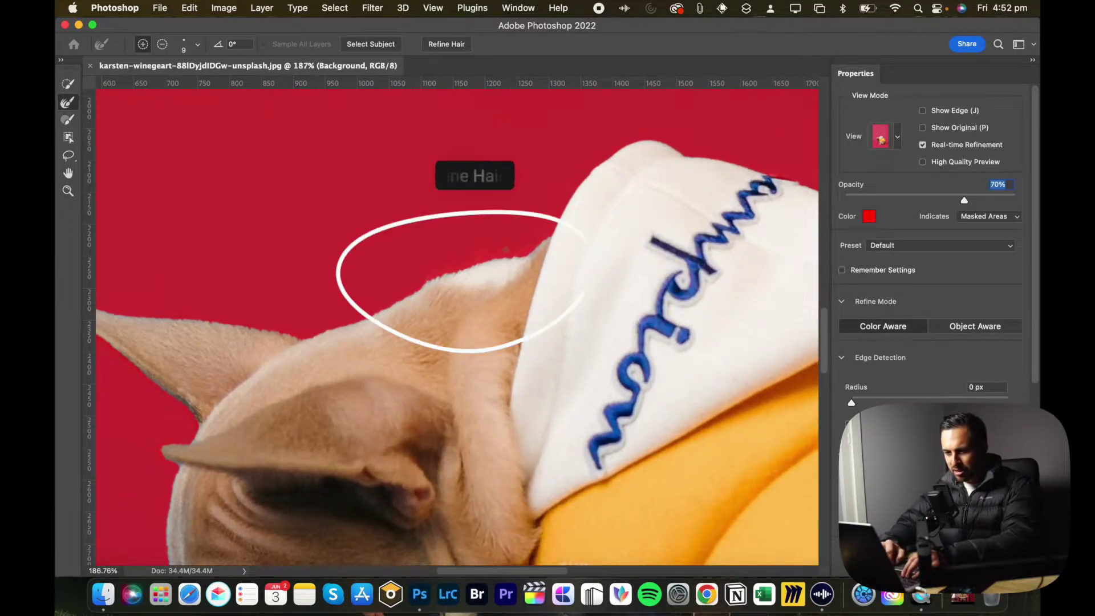
scroll(473, 176, up, 4)
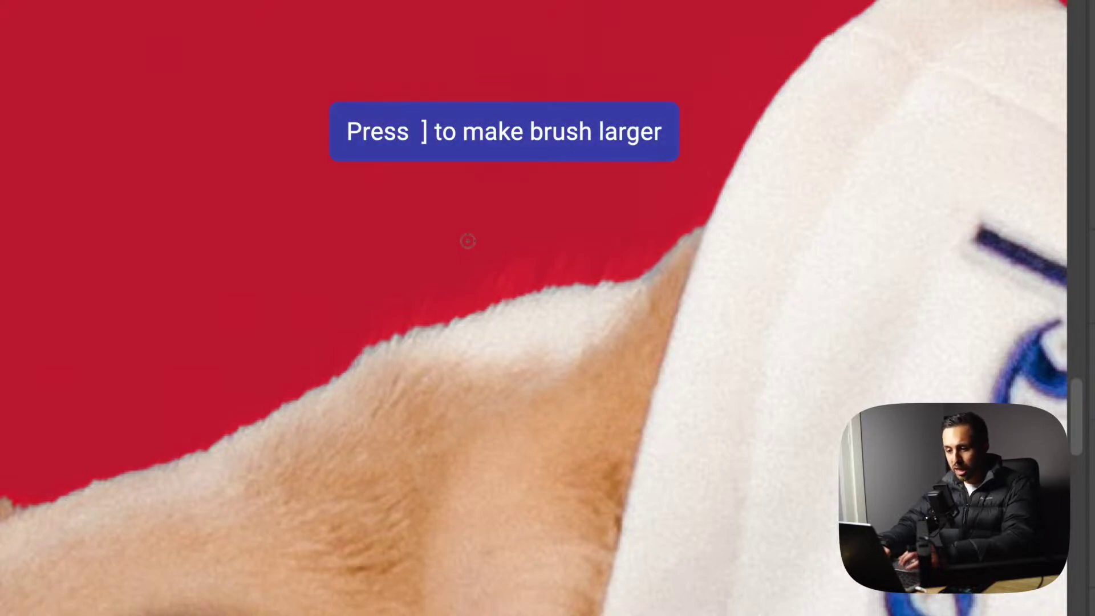
key(bracketright)
key(bracketright)
key(bracketright)
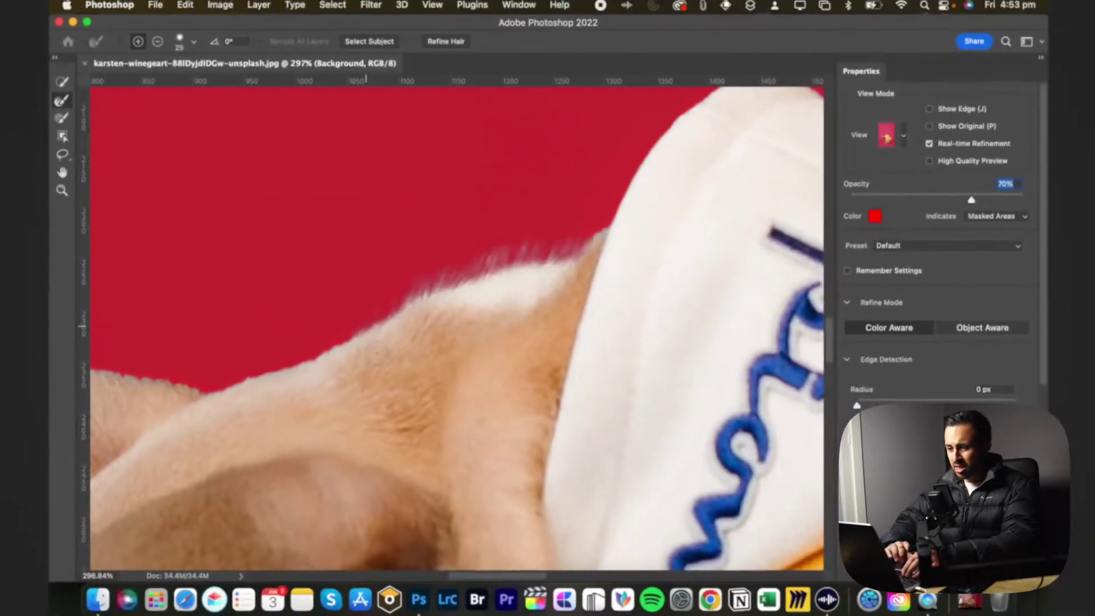
- Paint along the fur edge of the dog's chin to keep the fine hairs
scroll(378, 351, left, 10)
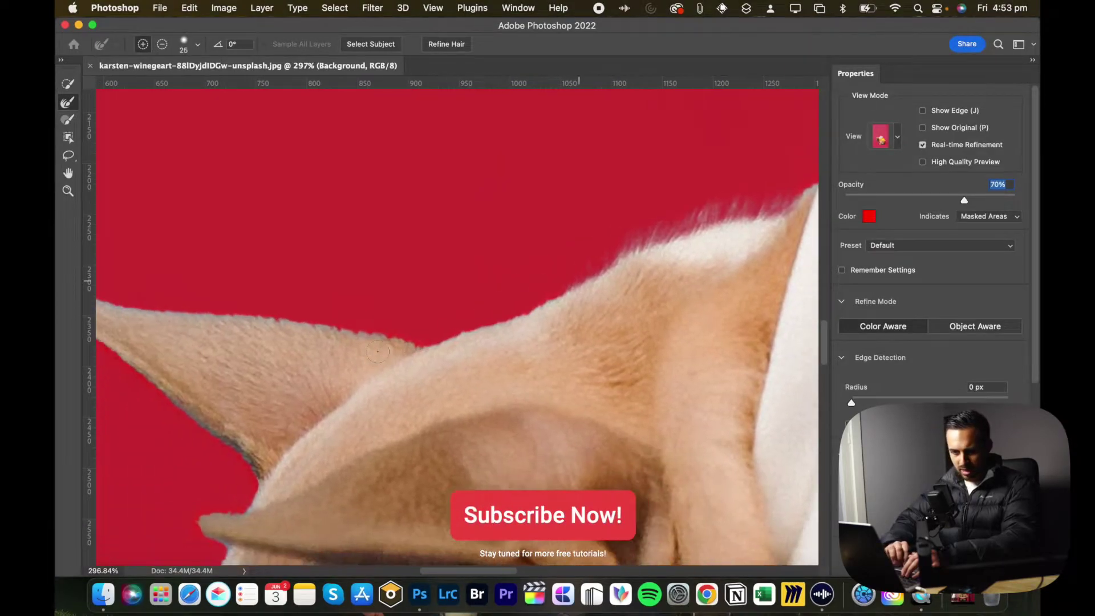
scroll(377, 352, down, 10)
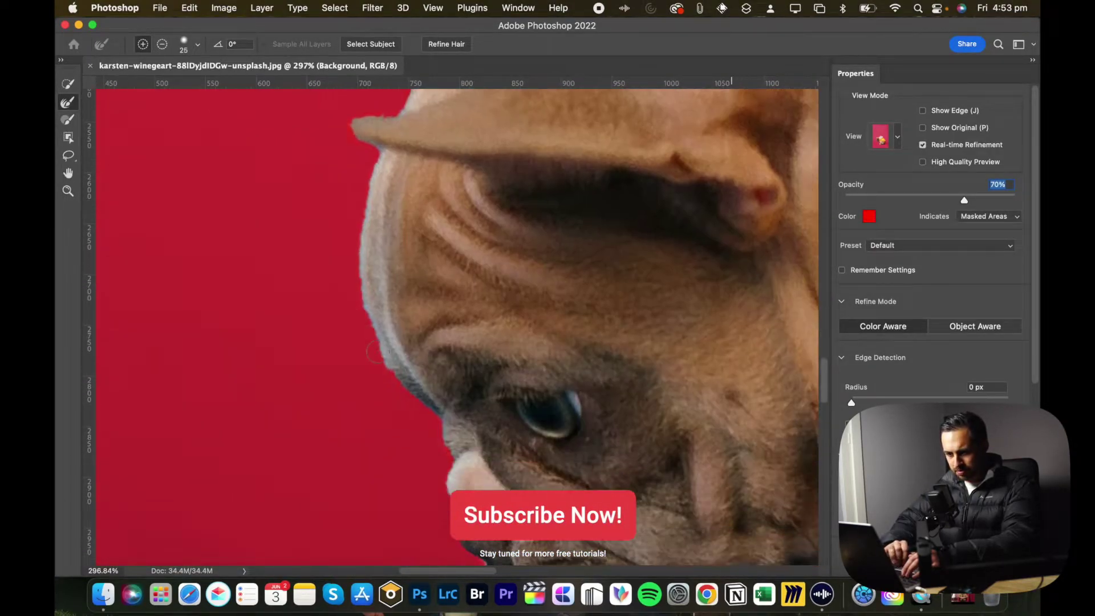
scroll(462, 394, down, 3)
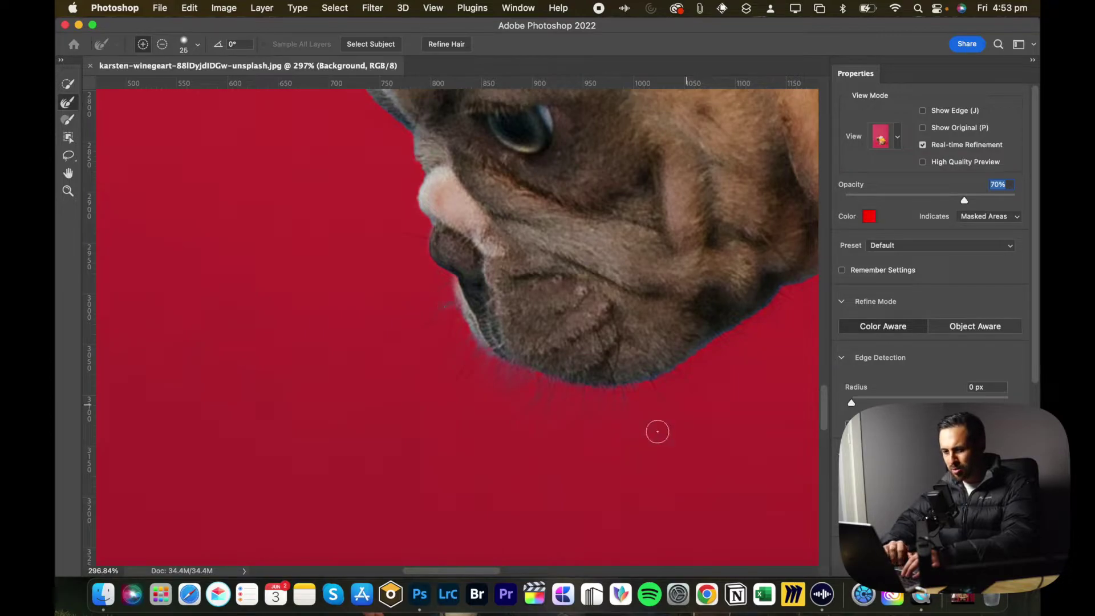
scroll(656, 431, down, 1)
scroll(657, 431, right, 5)
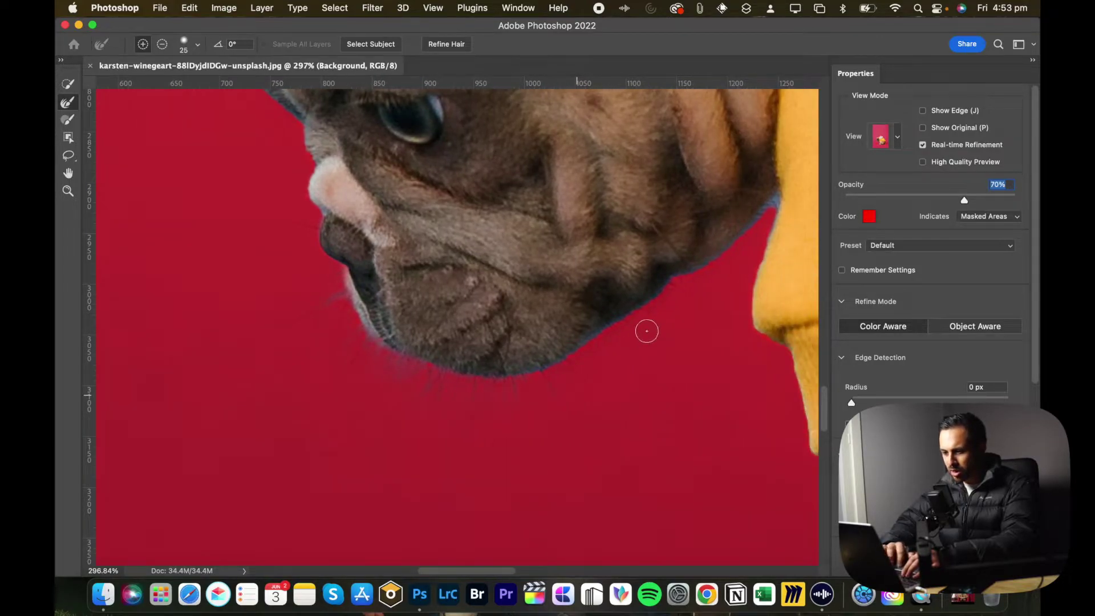
drag(648, 306, 631, 354)
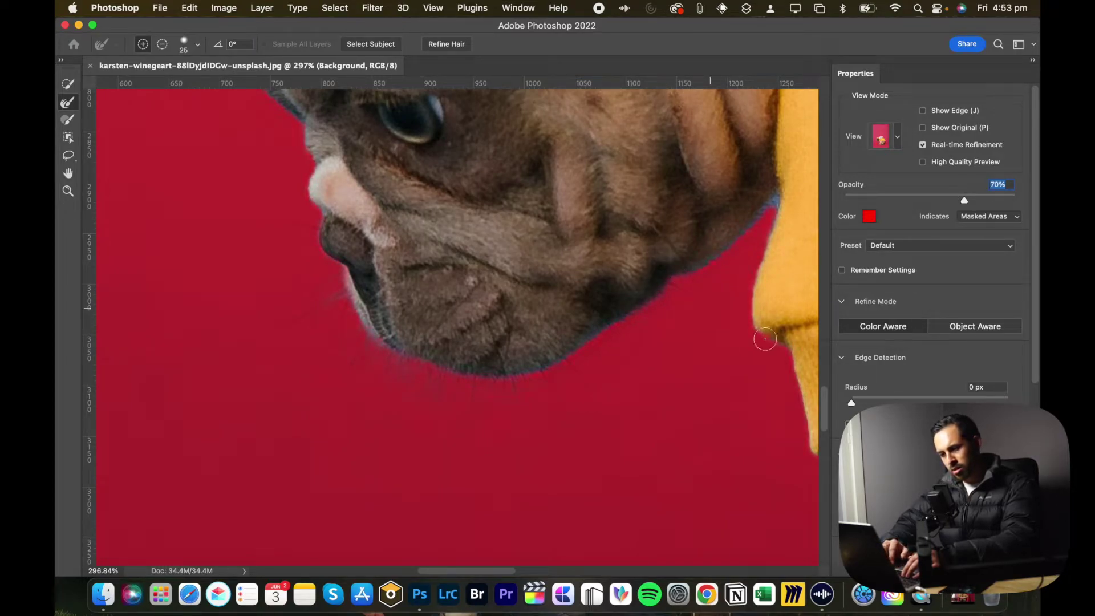
scroll(765, 341, right, 5)
scroll(764, 341, up, 2)
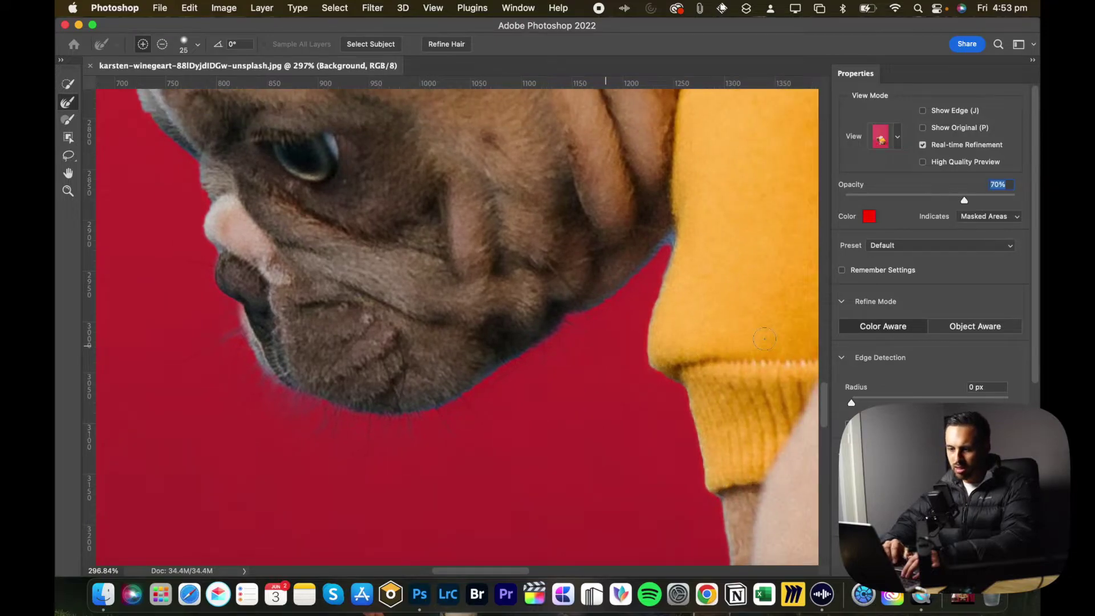
scroll(689, 313, right, 2)
scroll(689, 313, up, 2)
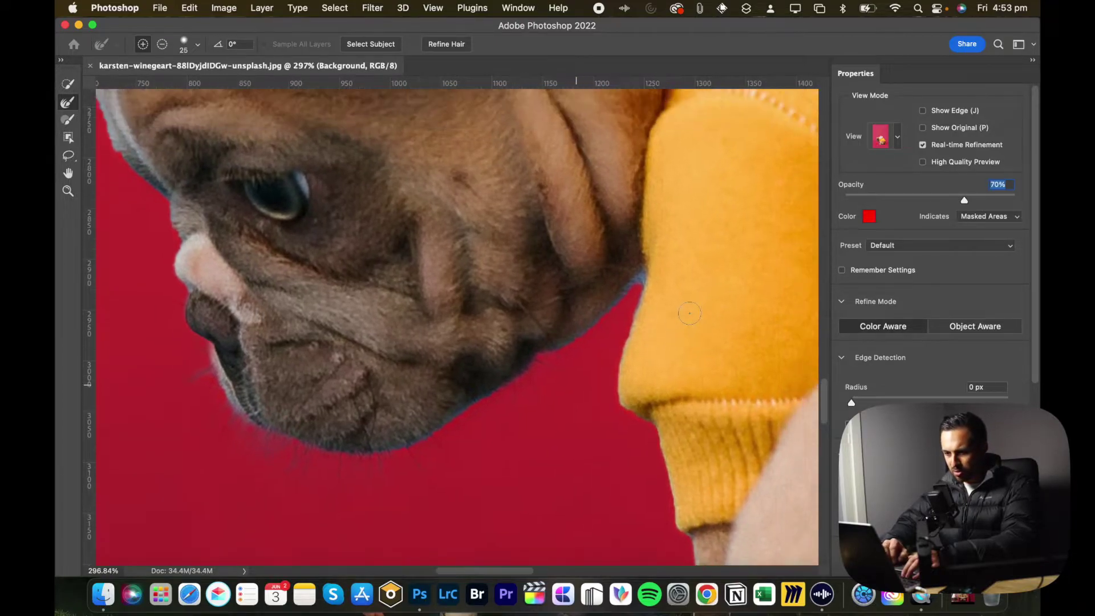
scroll(684, 267, up, 3)
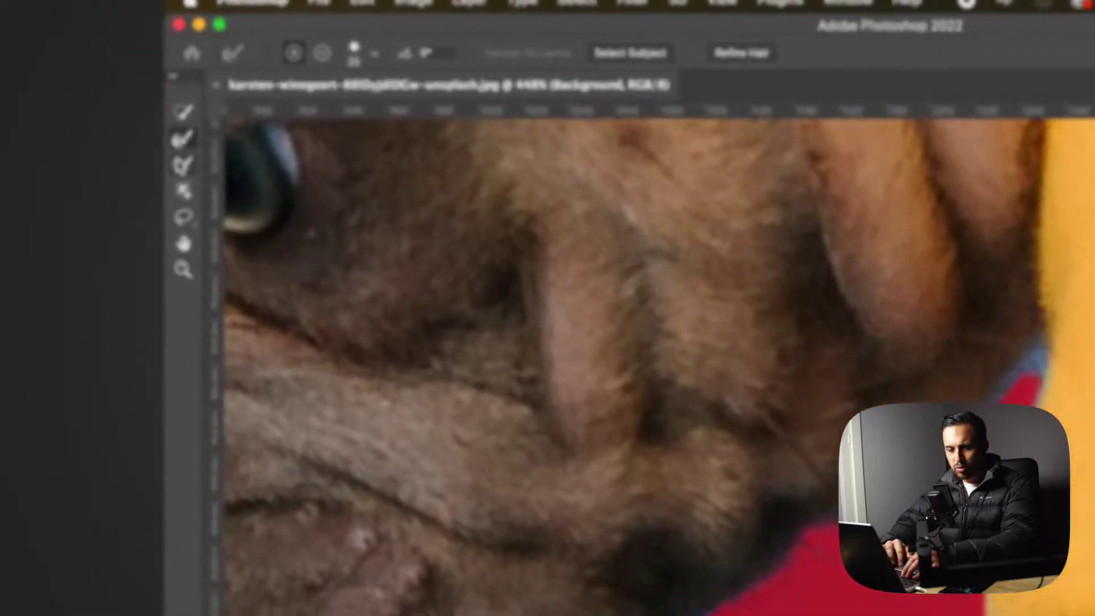
- Select the hand-painting mask brush and set its hardness to 0%
key(b)
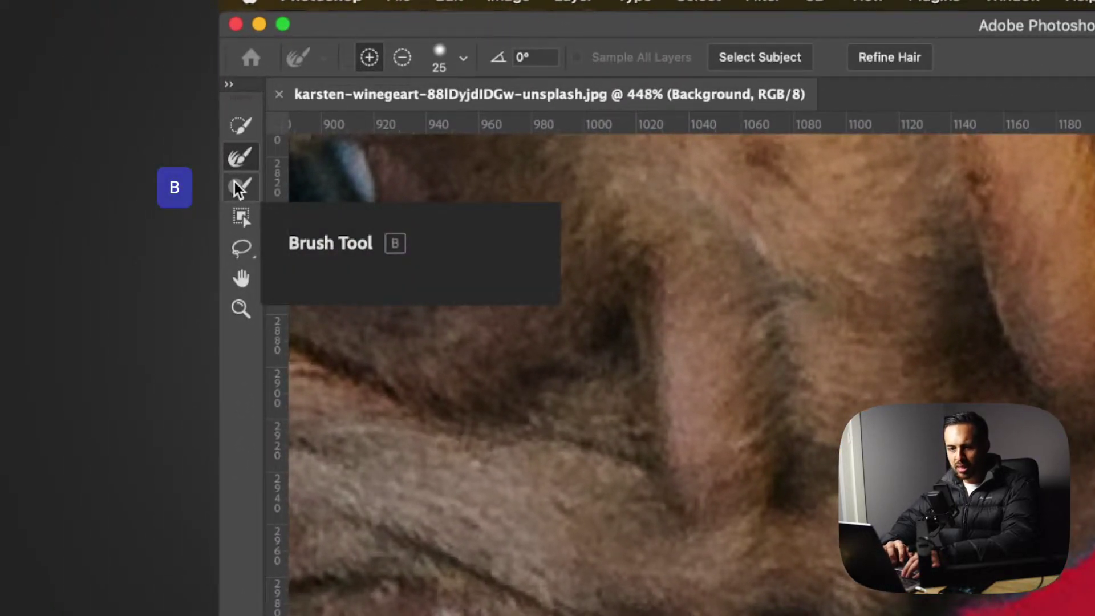
click(239, 188)
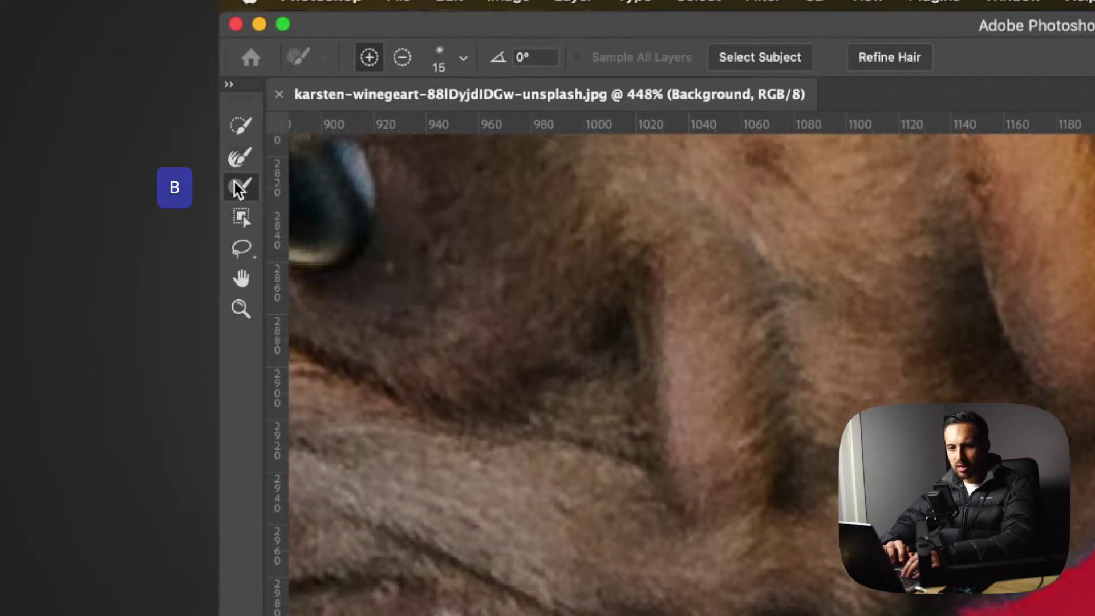
click(465, 58)
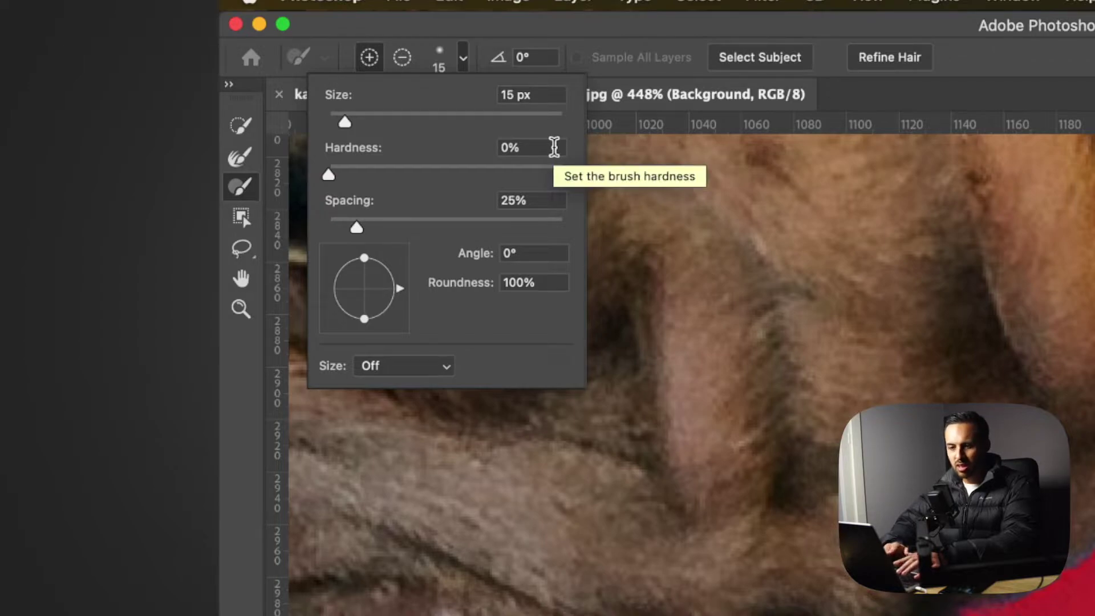
click(456, 35)
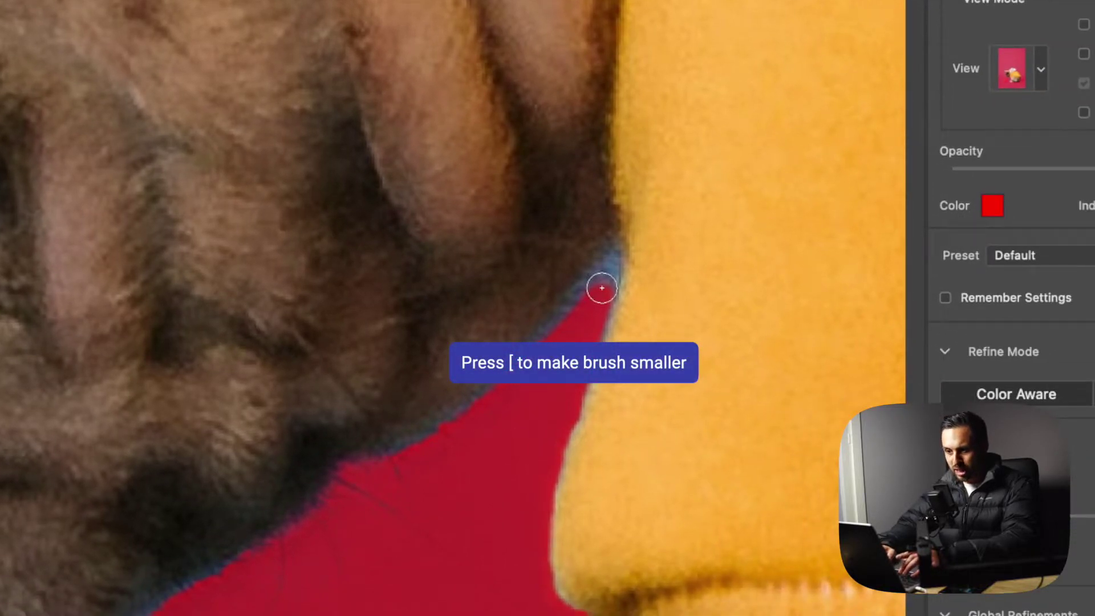
- Remove stray refinement along the chin fur edge, then return the brush to add mode
key(bracketleft)
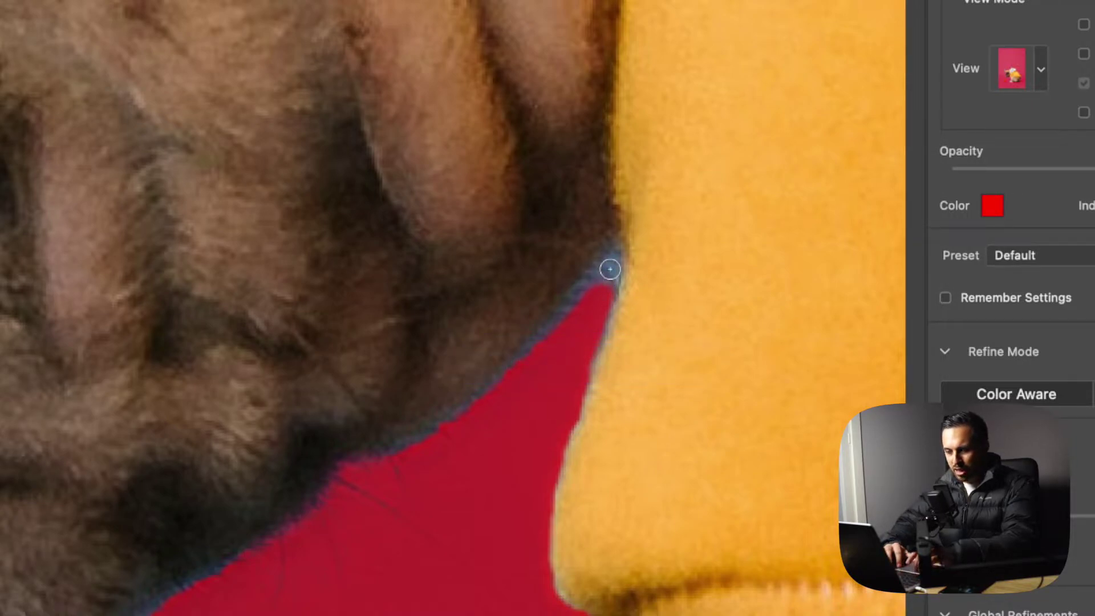
key(alt)
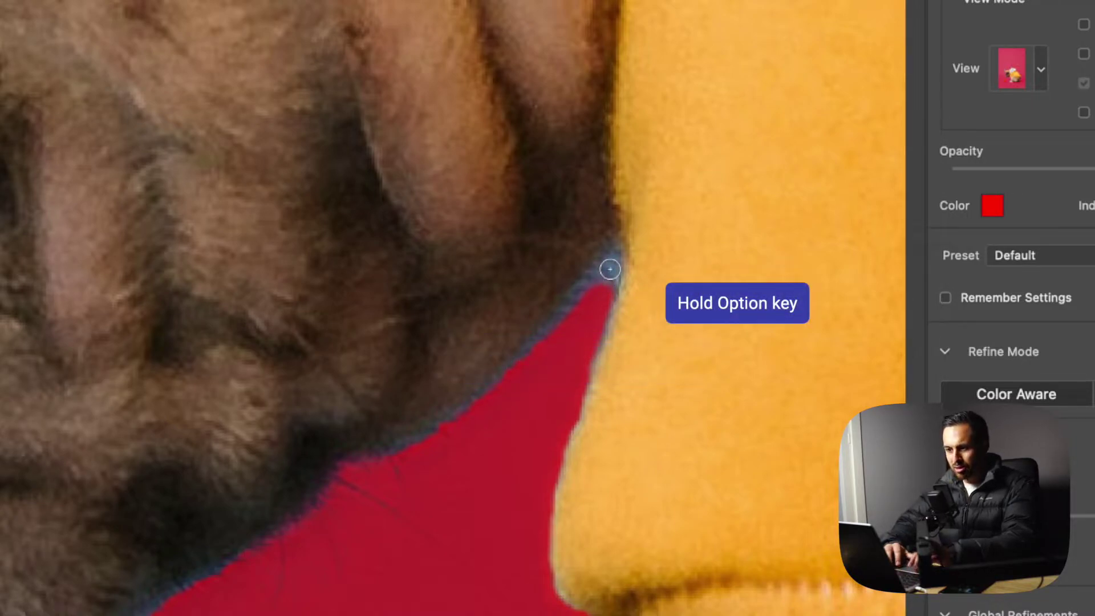
key(alt)
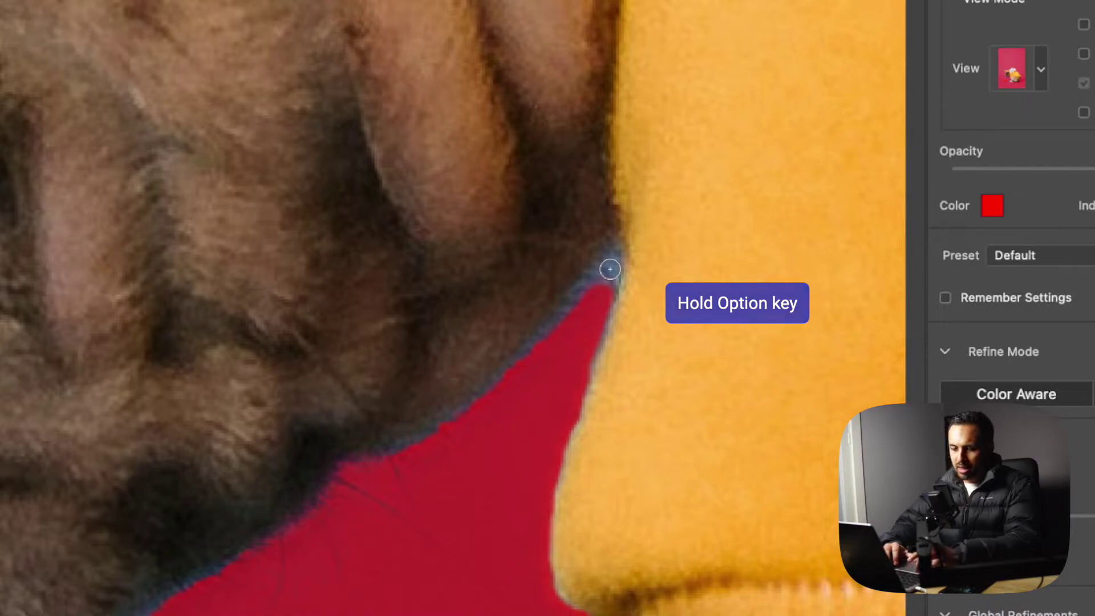
key(bracketright)
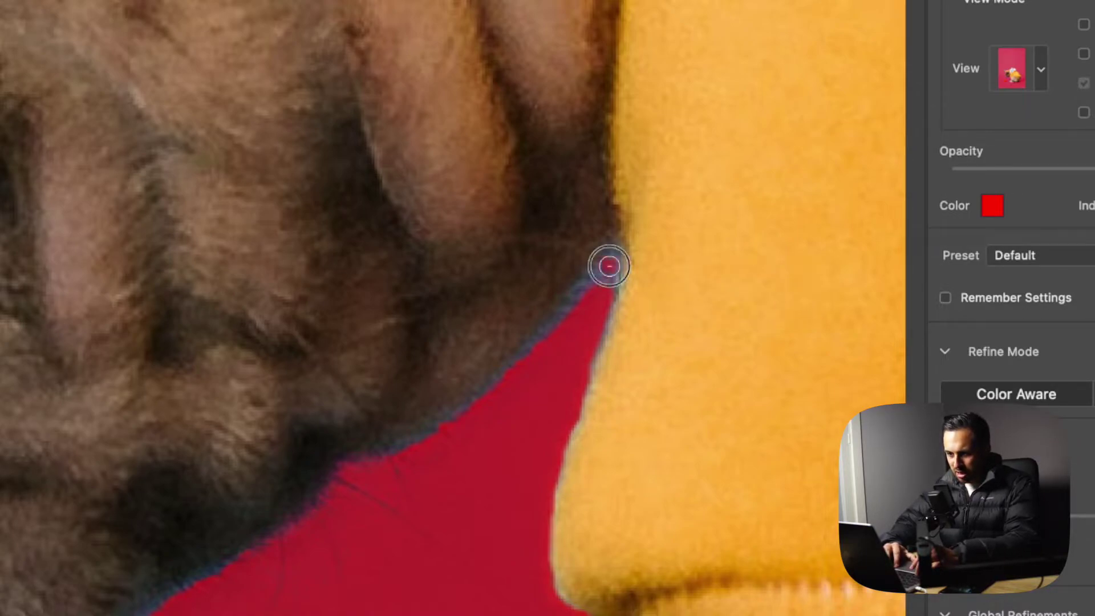
mouse_move(607, 261)
mouse_down()
mouse_move(587, 303)
mouse_move(606, 271)
mouse_move(606, 291)
mouse_move(579, 342)
mouse_up()
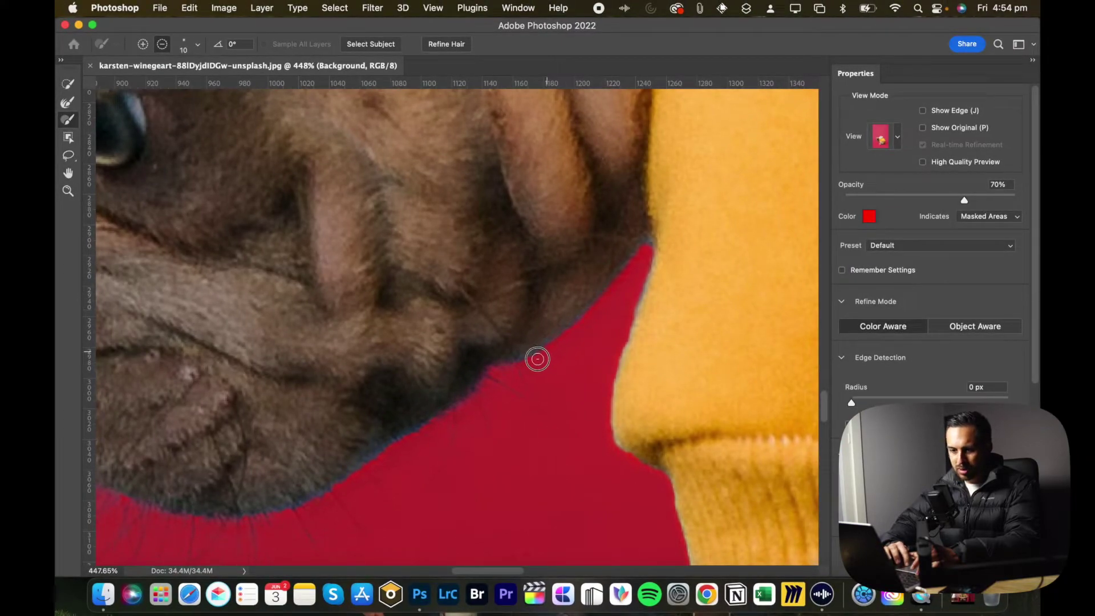
key(alt)
- With a doubled brush size, refine the edge around the blue gap near the paw
scroll(615, 477, down, 5)
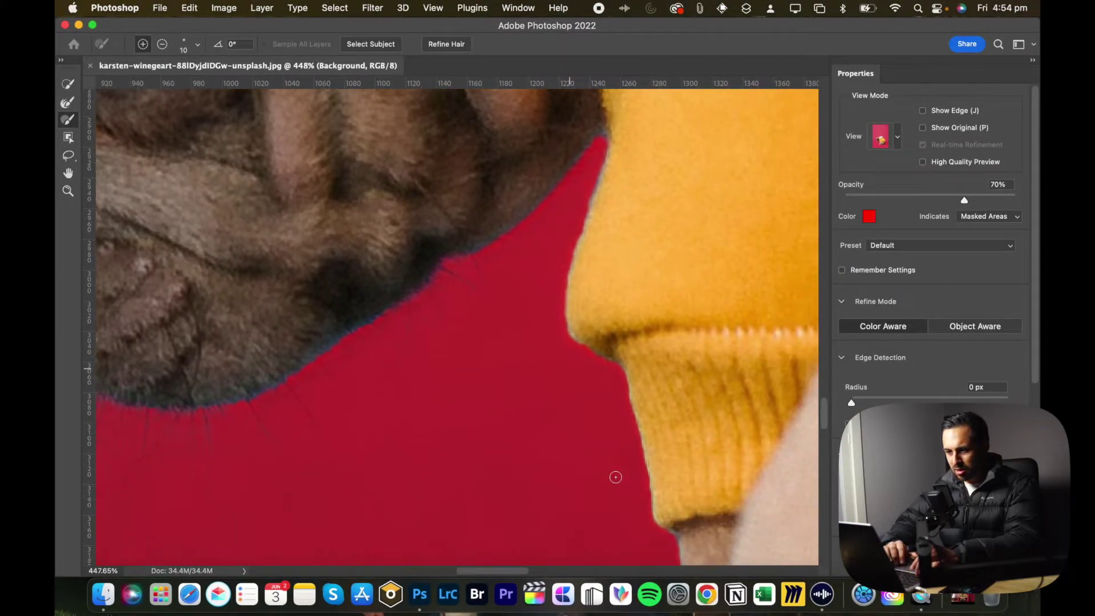
scroll(623, 475, down, 10)
scroll(624, 475, right, 4)
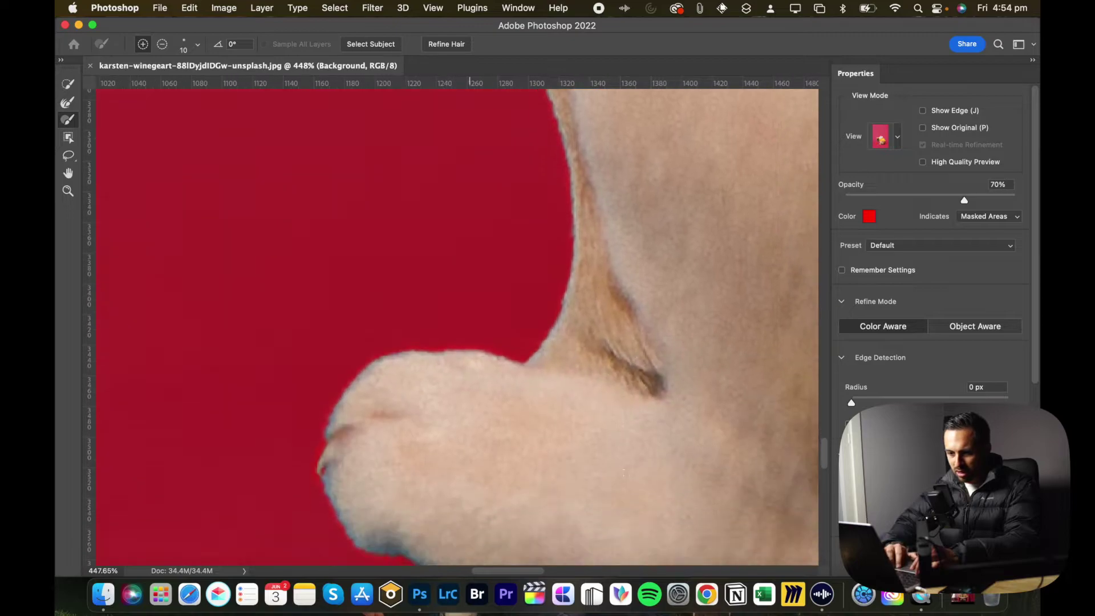
scroll(624, 474, down, 6)
scroll(624, 474, right, 3)
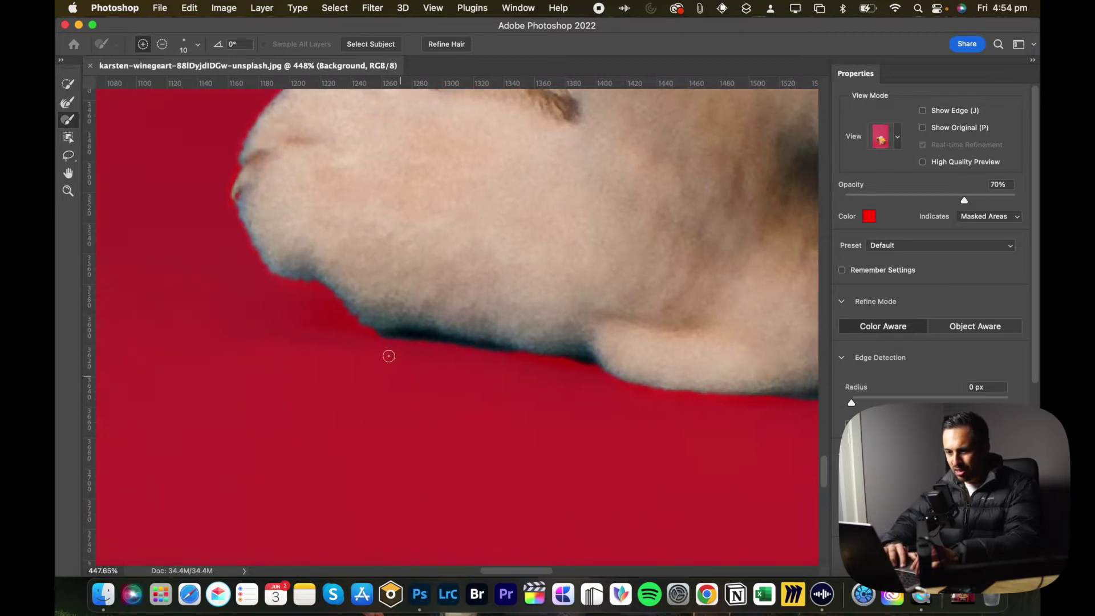
drag(374, 340, 559, 361)
scroll(513, 342, right, 8)
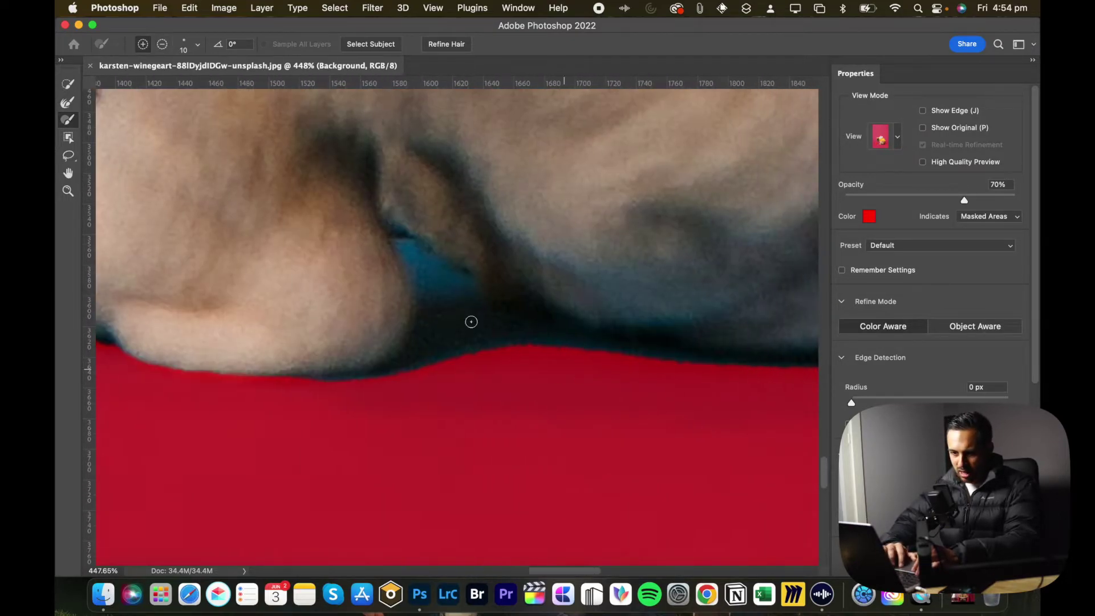
key(bracketright)
mouse_move(400, 243)
mouse_down()
mouse_move(415, 287)
mouse_move(471, 289)
mouse_move(399, 238)
mouse_move(417, 273)
mouse_move(423, 251)
mouse_up()
- Paint along the paw and yellow hoodie edges so the mask hugs them
scroll(433, 274, down, 4)
scroll(433, 274, right, 15)
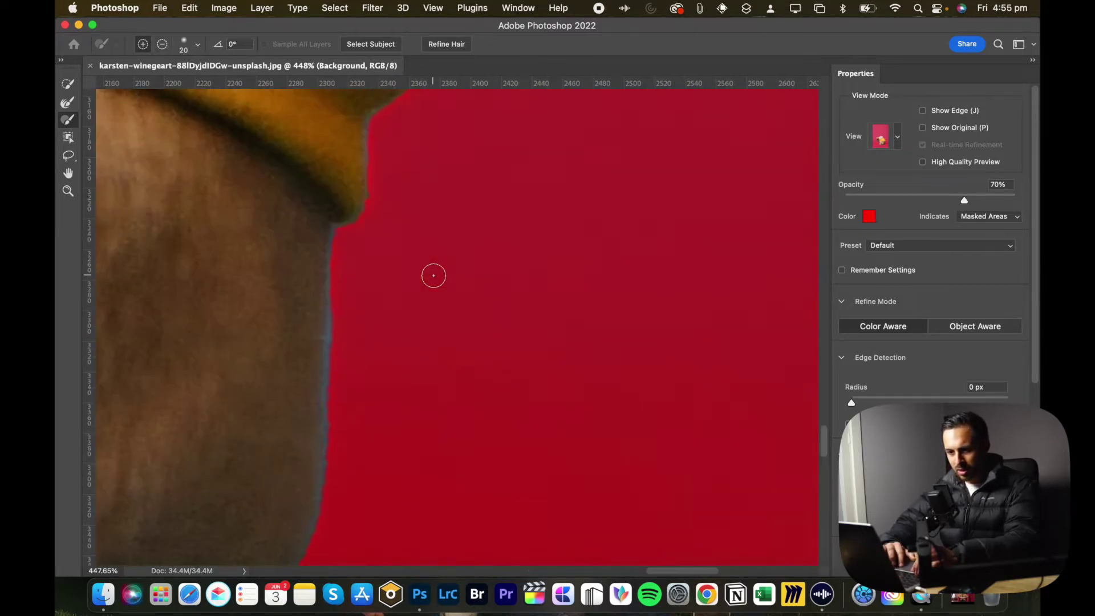
scroll(335, 469, up, 5)
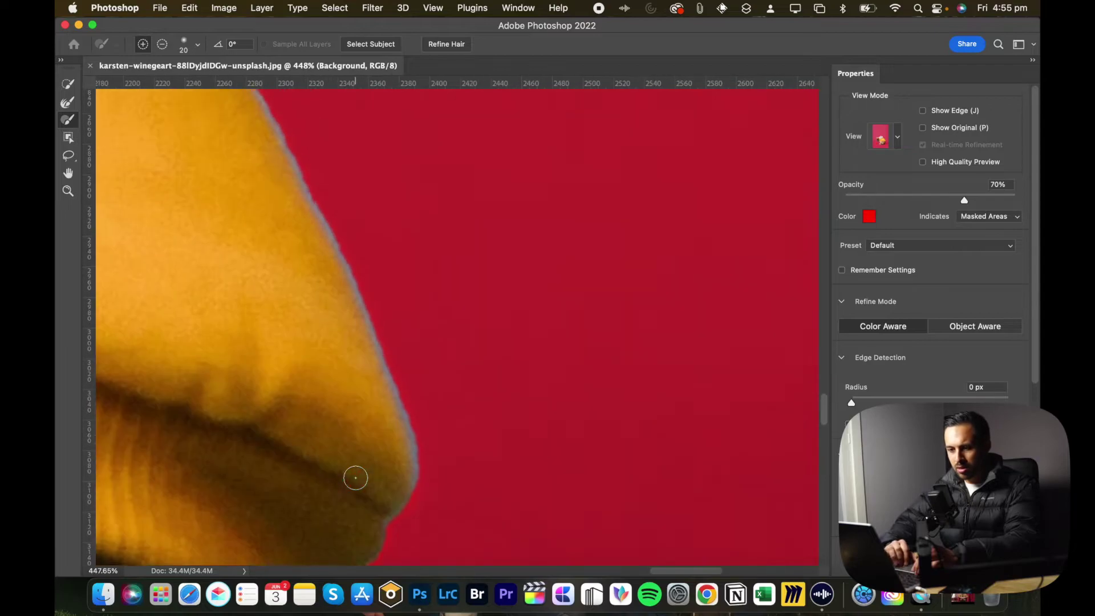
scroll(451, 491, down, 3)
scroll(451, 491, left, 2)
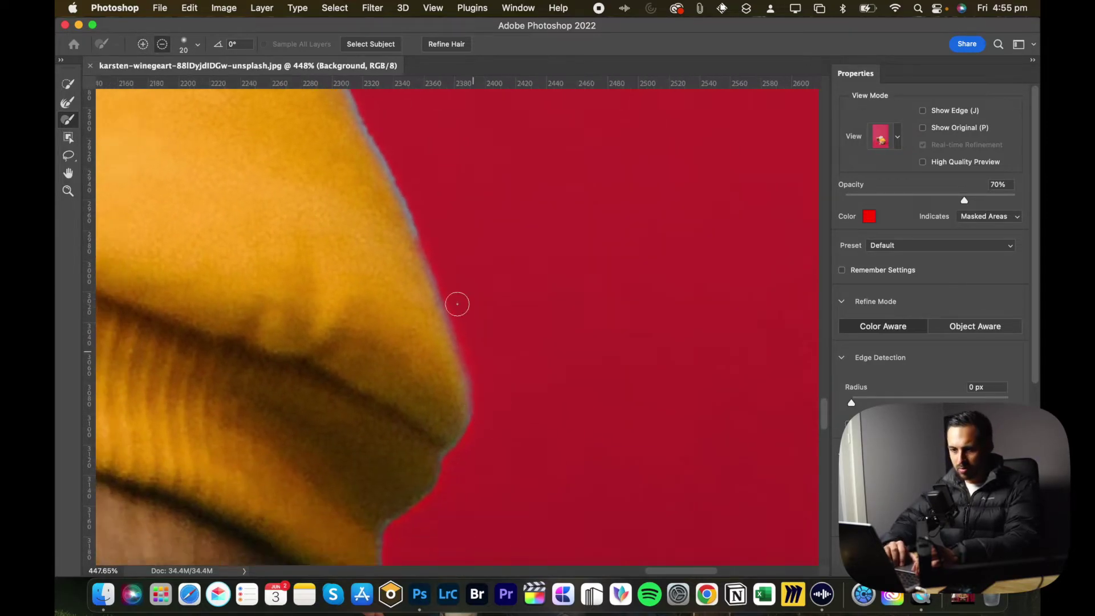
scroll(457, 304, up, 4)
drag(391, 220, 462, 353)
scroll(462, 353, up, 3)
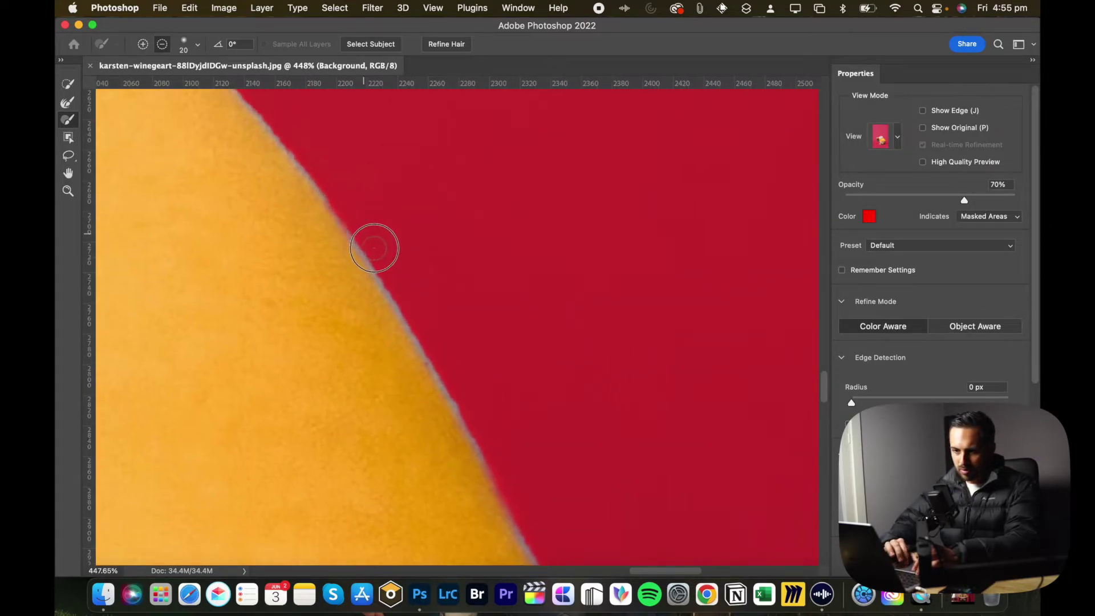
scroll(335, 227, up, 3)
scroll(325, 218, left, 6)
scroll(325, 217, up, 3)
- With a smaller brush, refine the white cap's edge beside the blue lettering
key(bracketleft)
key(bracketleft)
key(bracketleft)
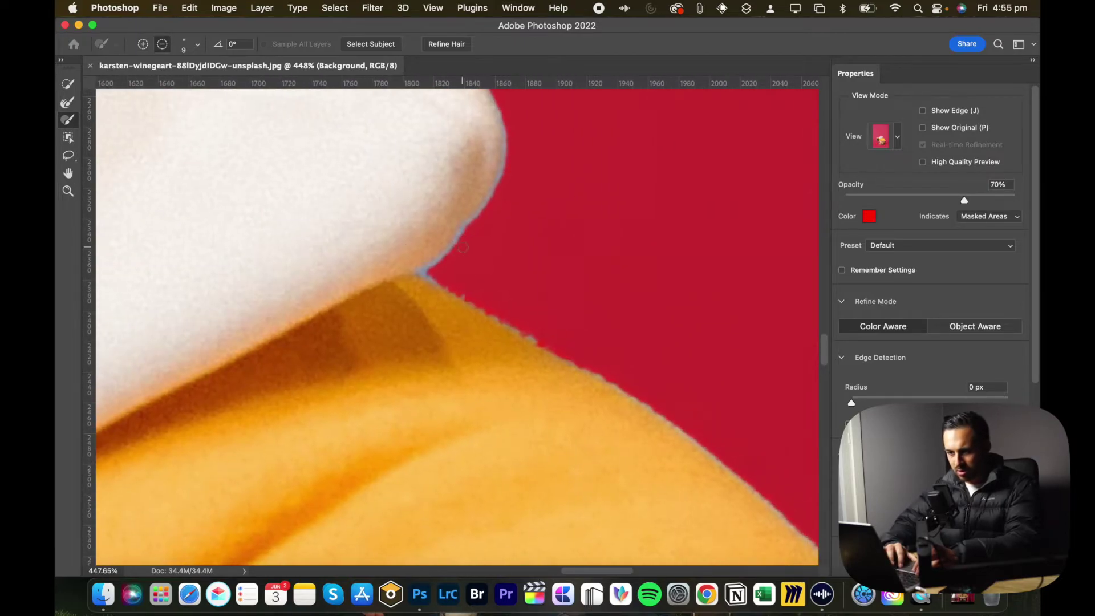
scroll(443, 286, up, 4)
scroll(443, 286, right, 1)
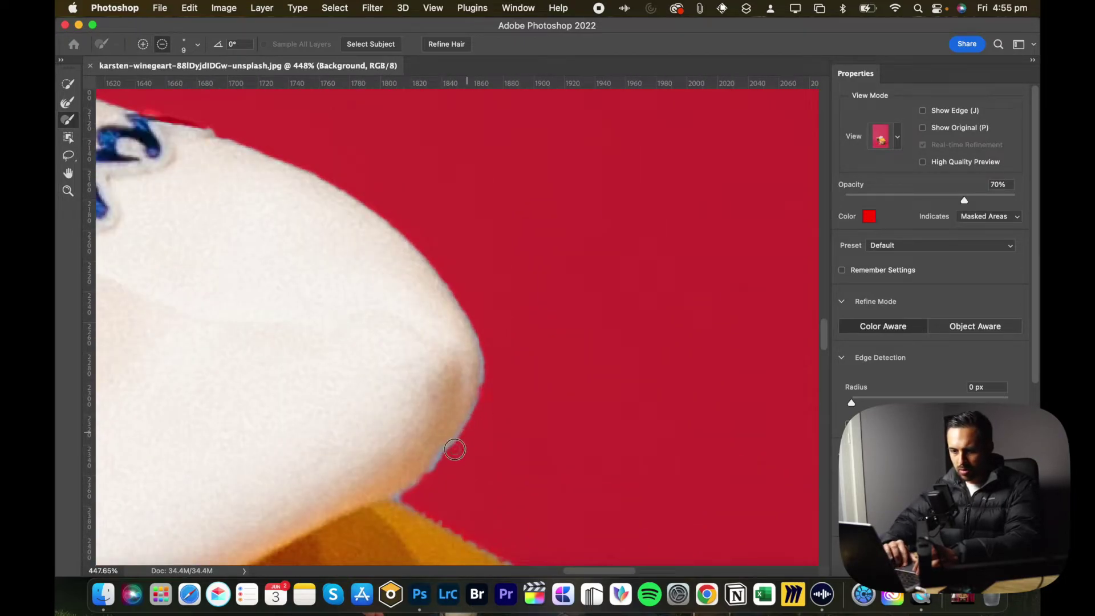
scroll(378, 391, up, 4)
scroll(379, 392, left, 8)
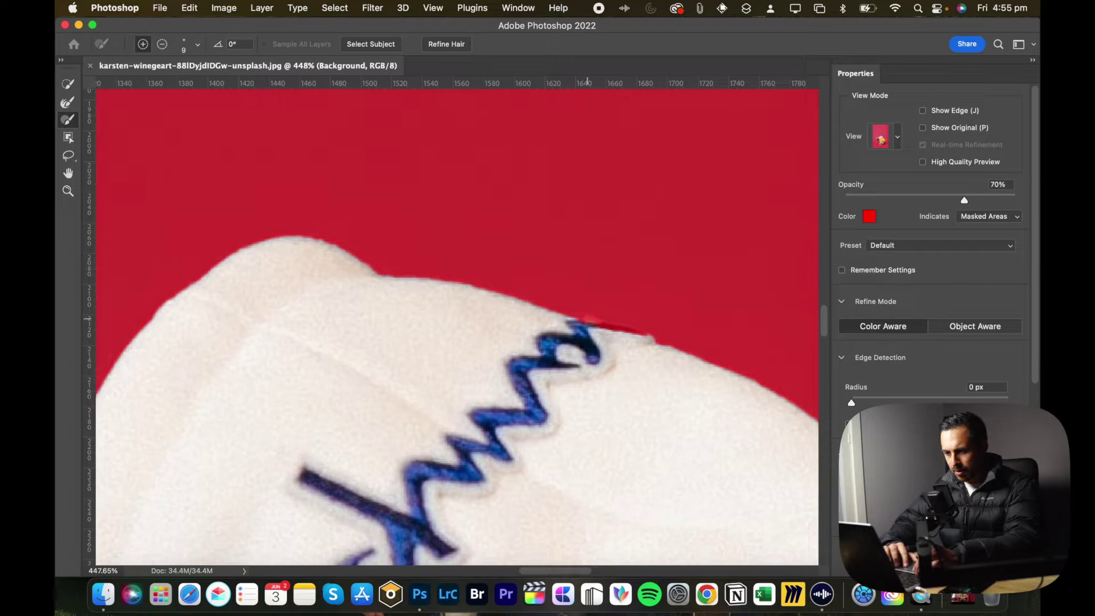
scroll(524, 319, right, 2)
scroll(524, 319, up, 1)
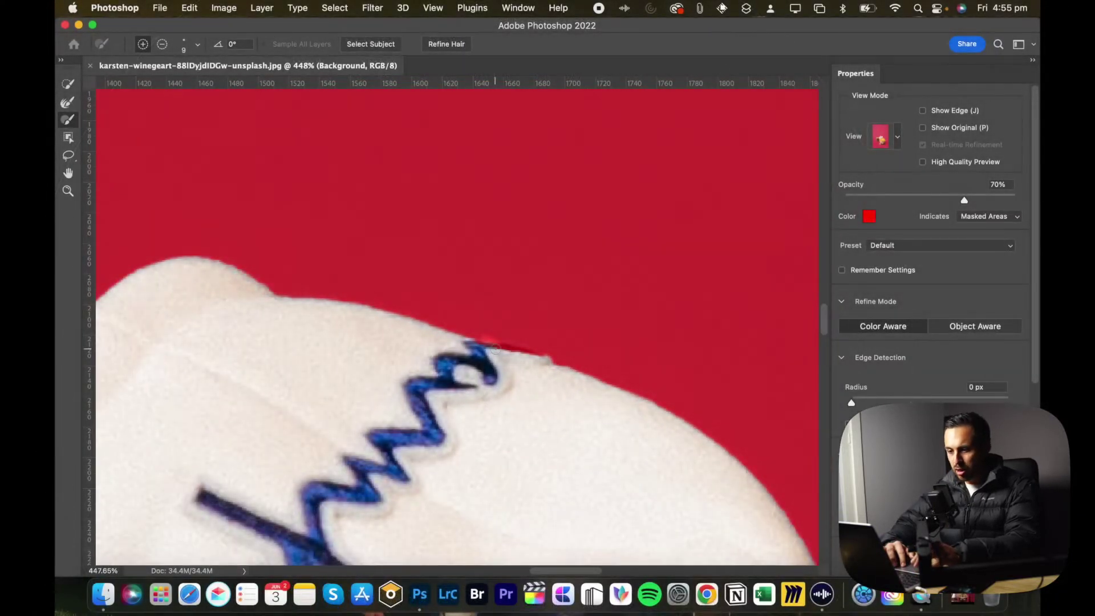
drag(495, 349, 538, 359)
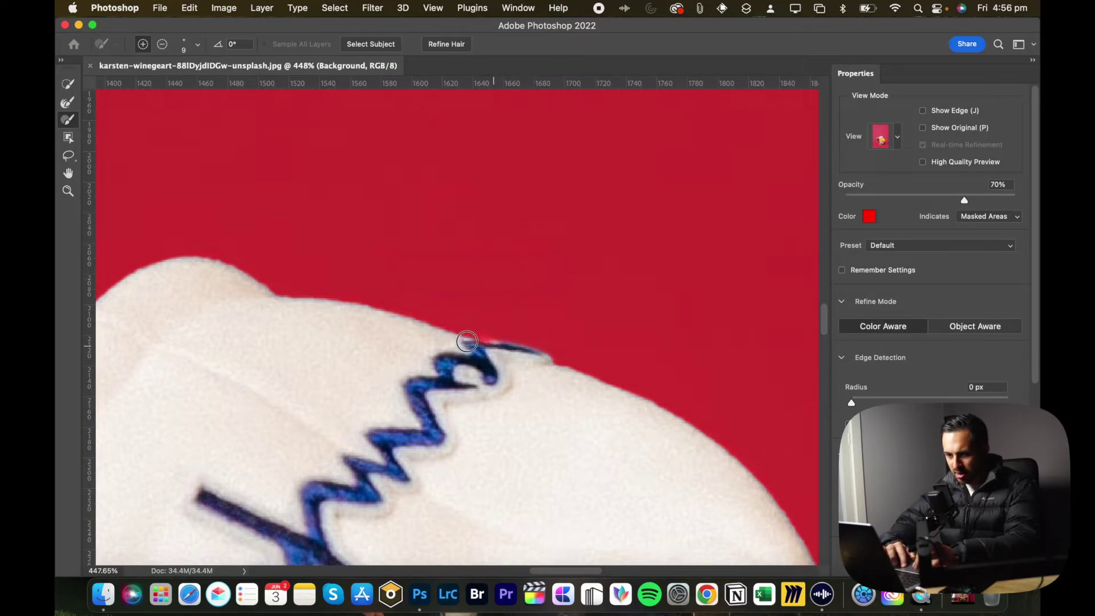
scroll(467, 342, left, 15)
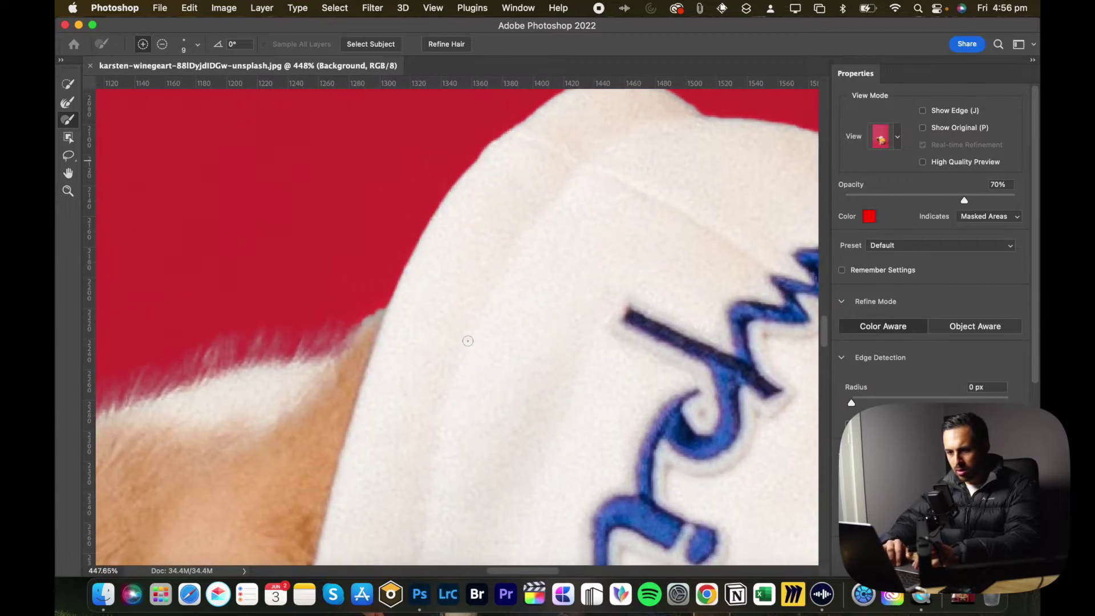
scroll(467, 340, down, 10)
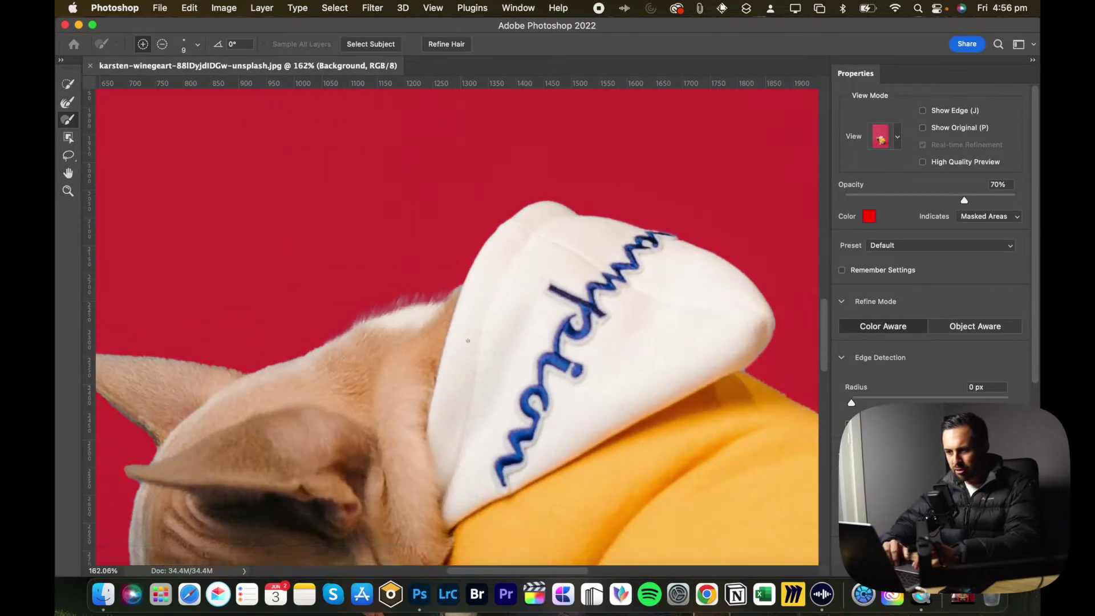
scroll(468, 341, down, 15)
scroll(467, 340, right, 5)
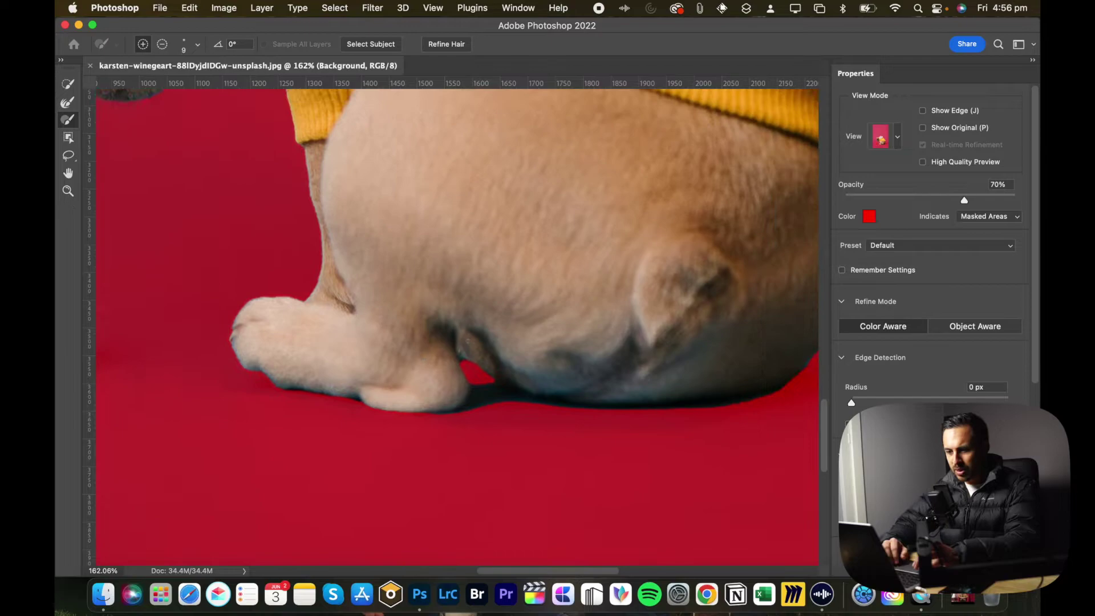
scroll(468, 340, up, 10)
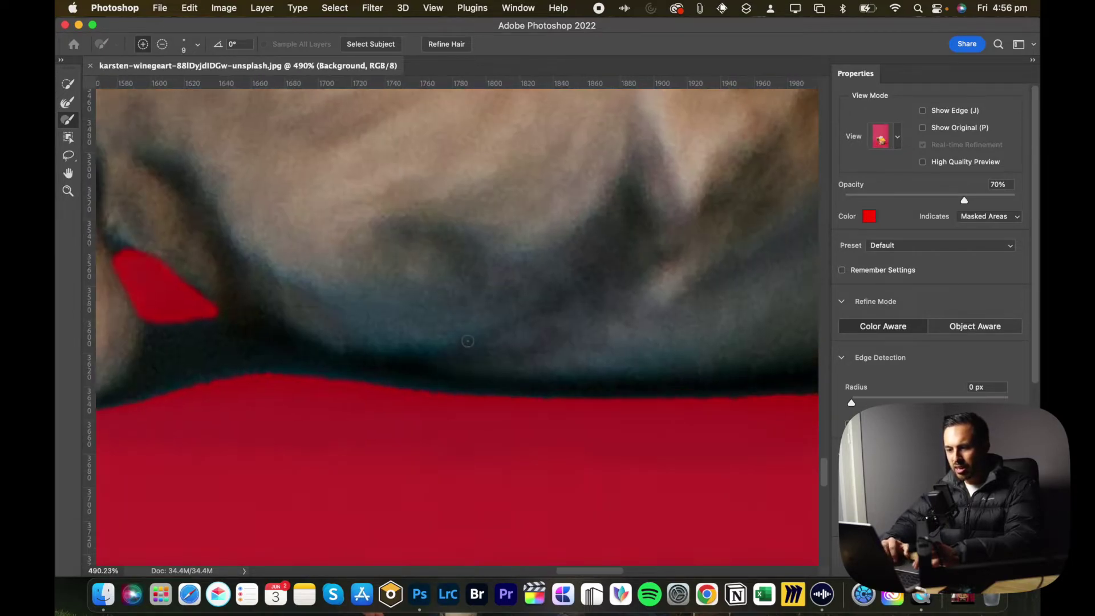
scroll(468, 340, up, 2)
scroll(479, 397, up, 1)
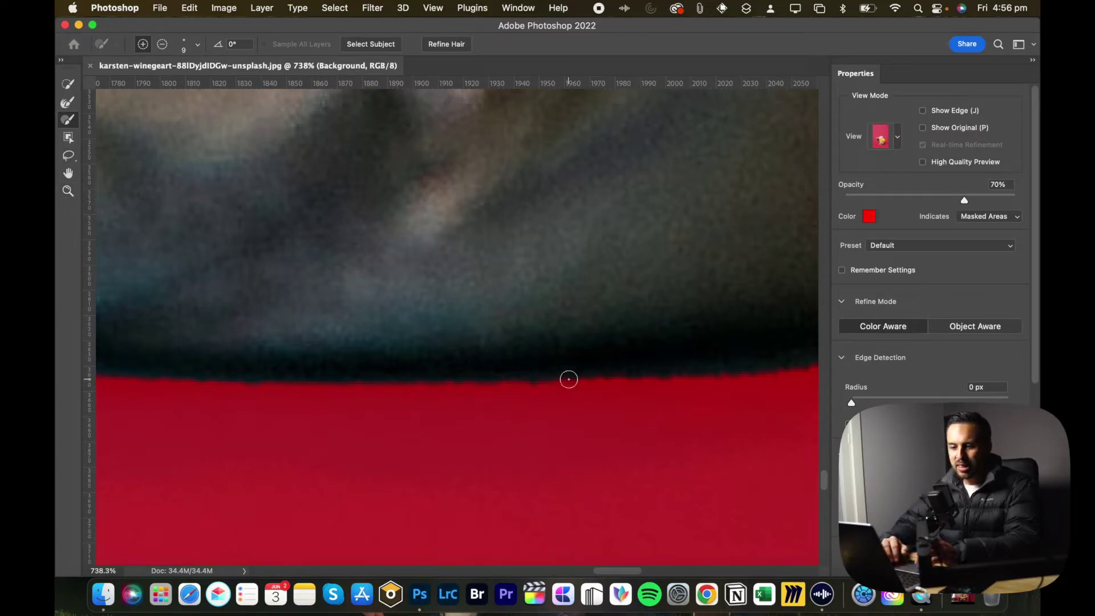
scroll(568, 379, right, 2)
scroll(569, 379, right, 3)
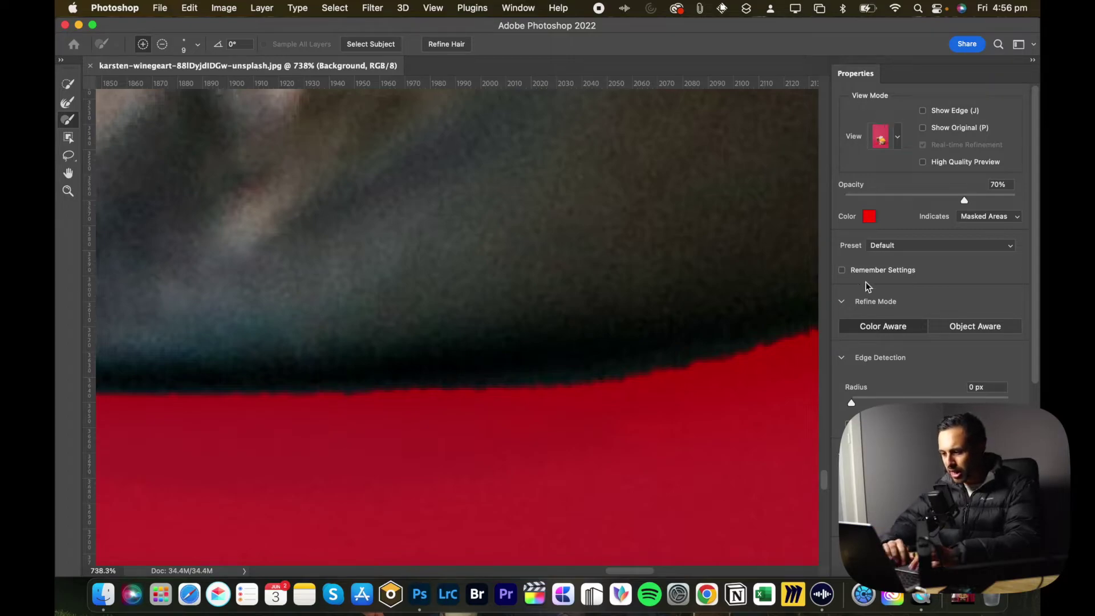
- Set Global Refinements to Smooth 17, Feather 1.2 px and Contrast 14%
scroll(900, 368, down, 2)
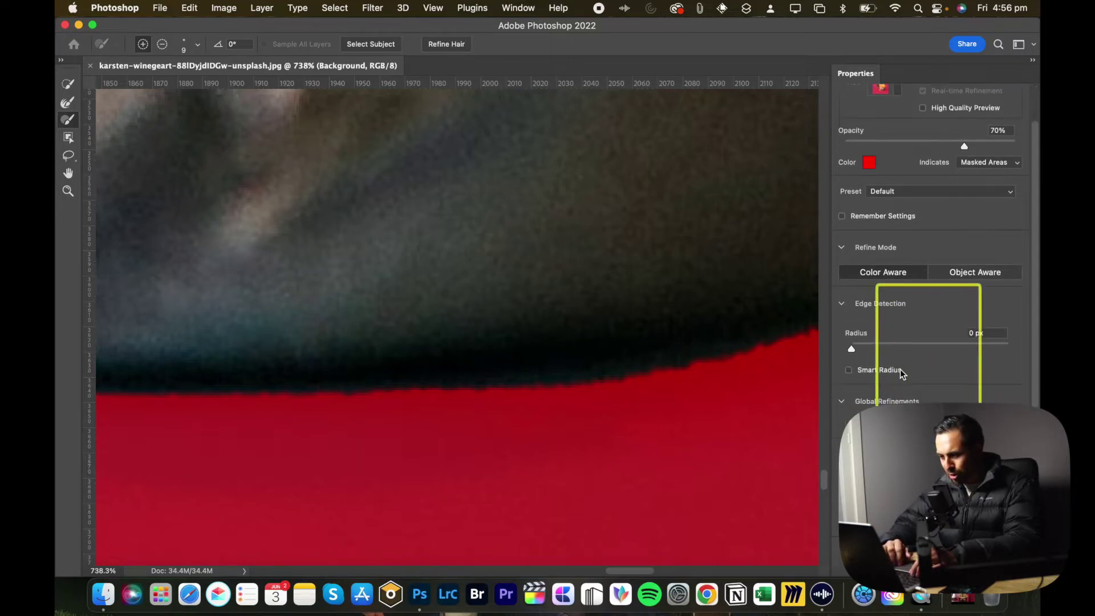
scroll(877, 343, down, 1)
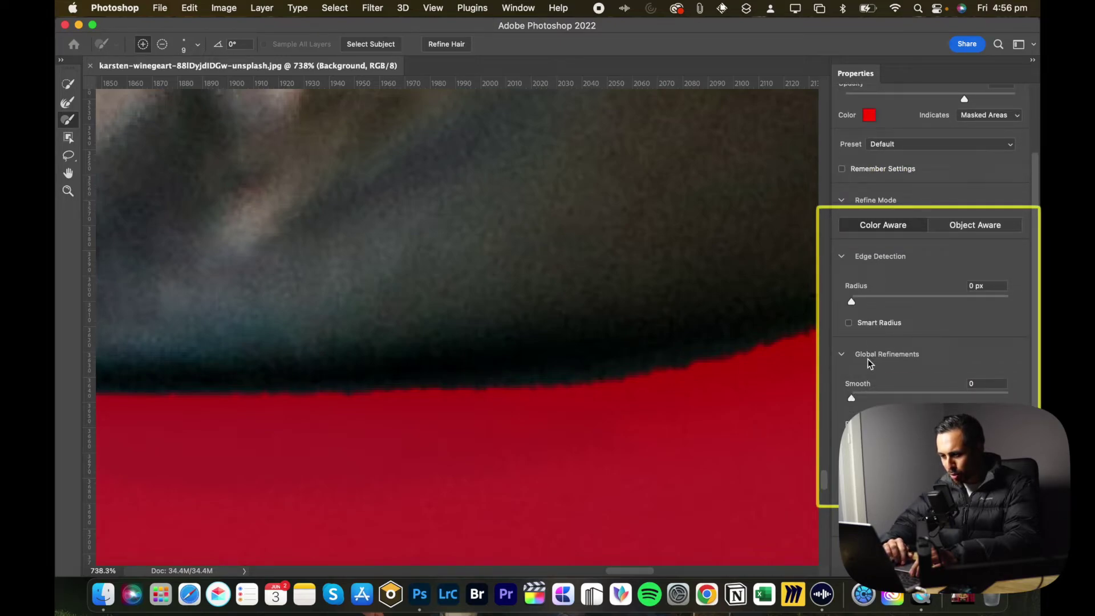
scroll(871, 364, down, 1)
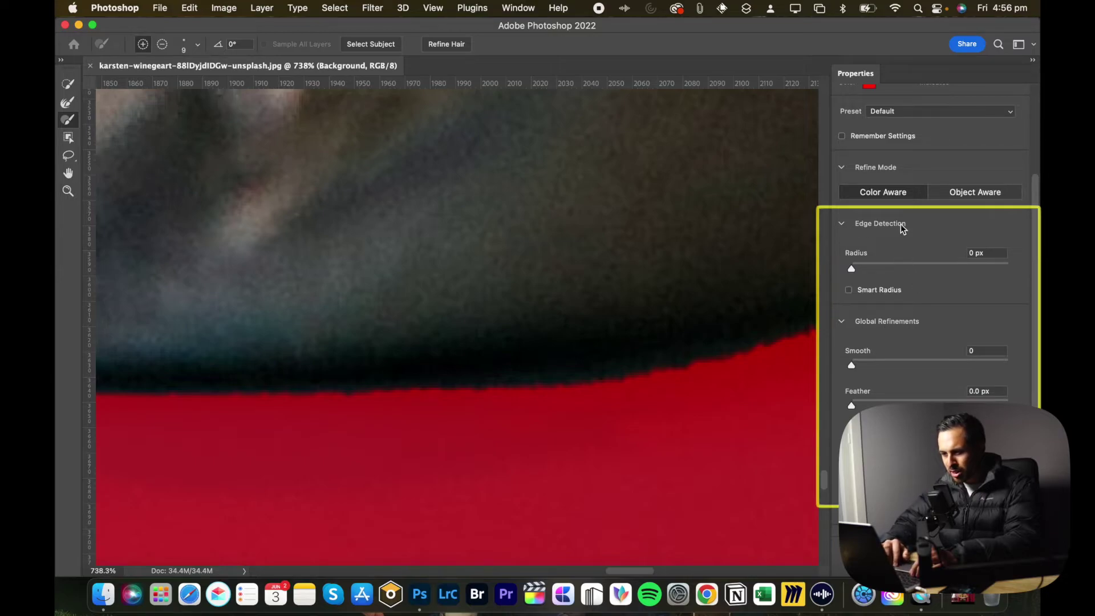
scroll(927, 365, down, 2)
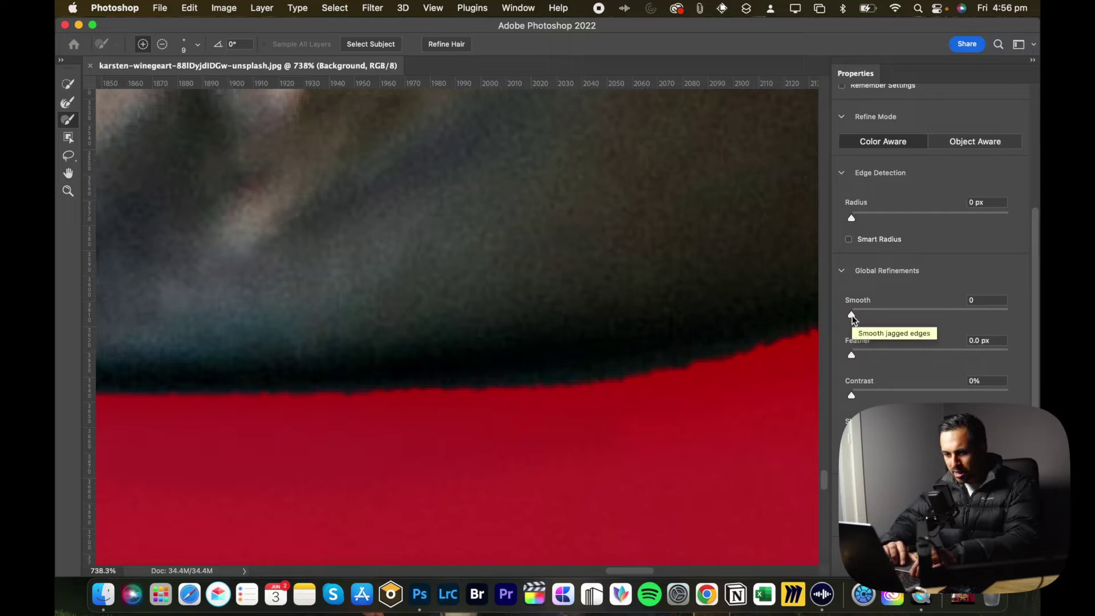
drag(852, 316, 880, 318)
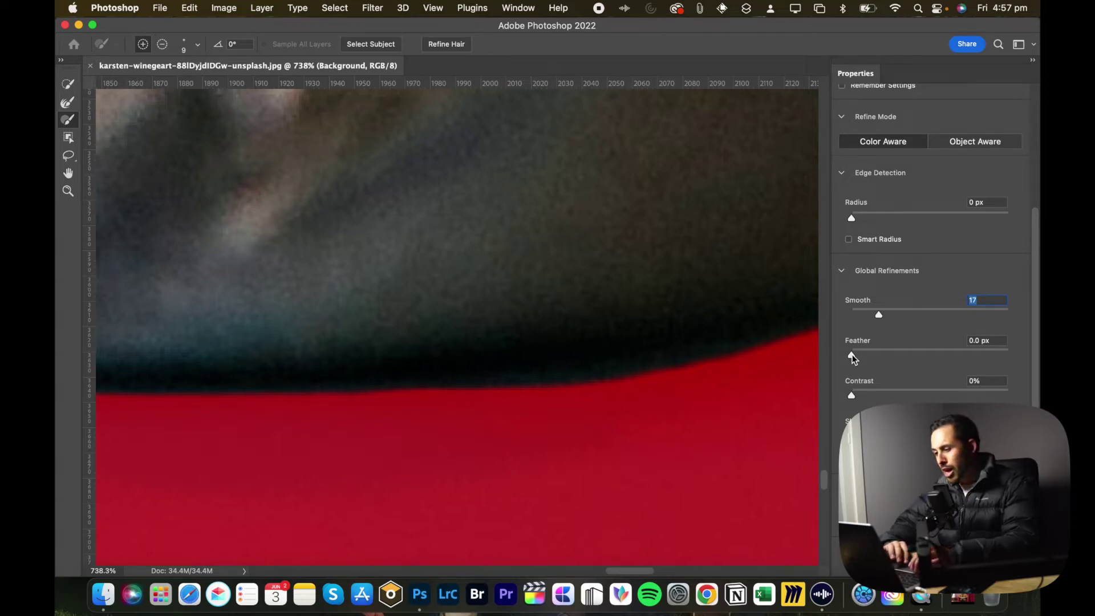
drag(852, 357, 864, 358)
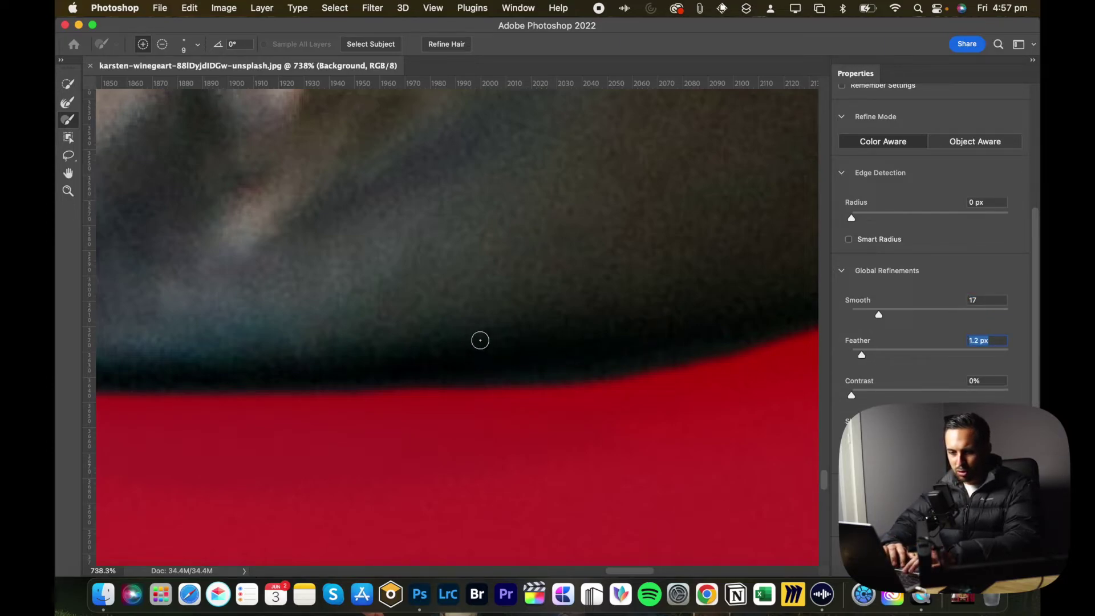
drag(509, 339, 637, 359)
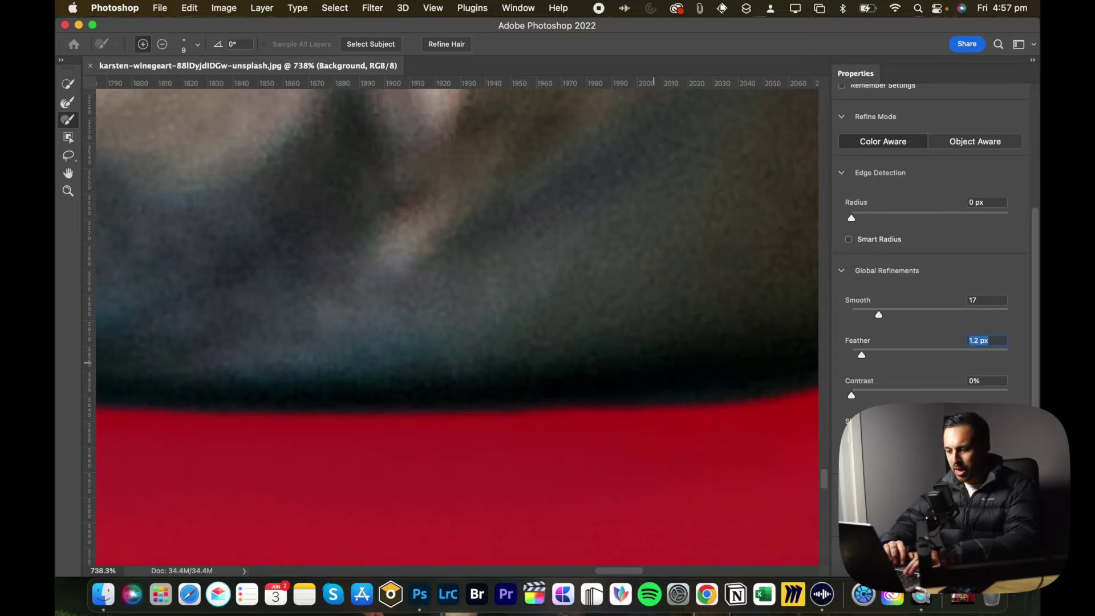
drag(854, 399, 874, 398)
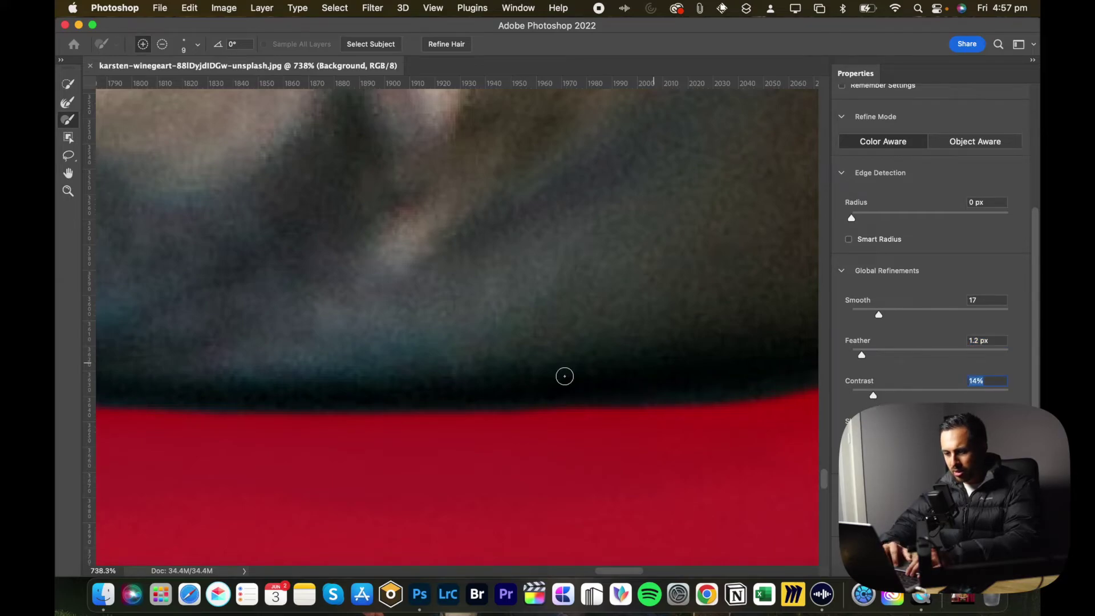
scroll(565, 377, down, 5)
scroll(565, 377, left, 10)
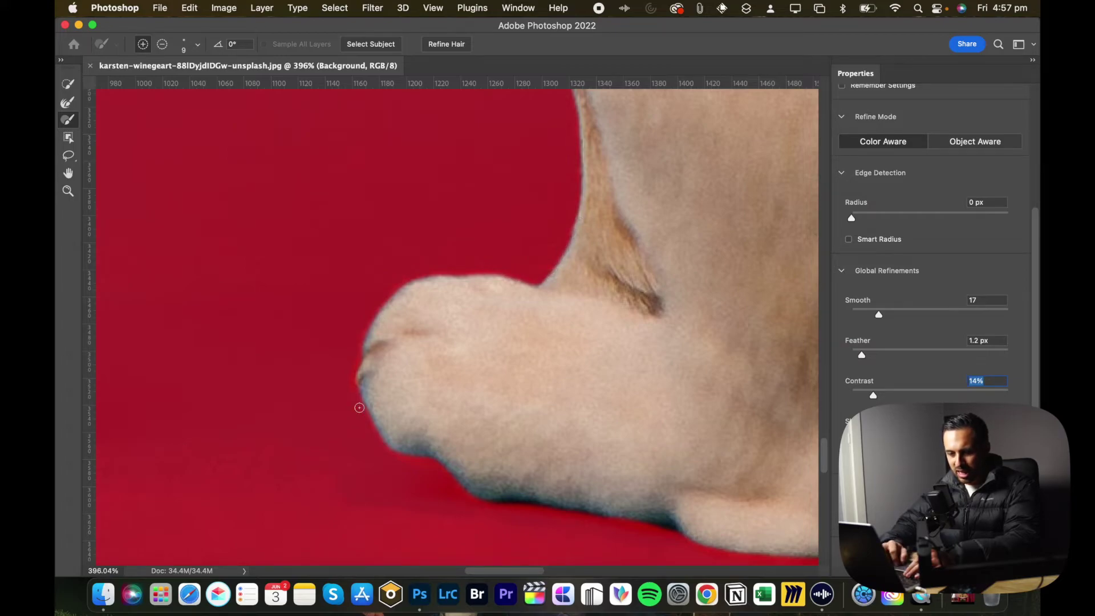
scroll(360, 407, up, 5)
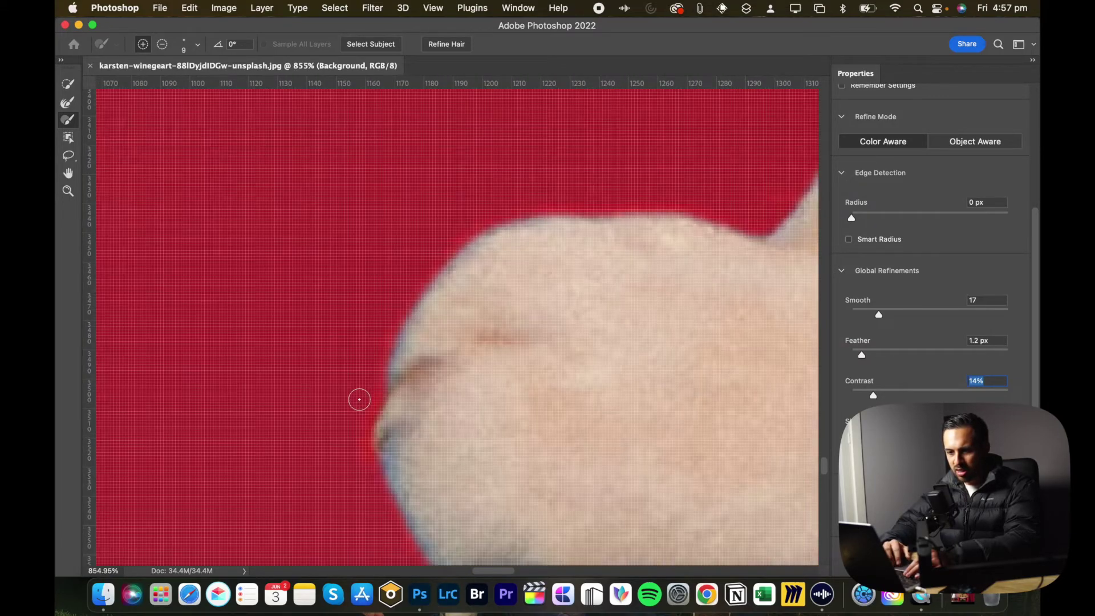
scroll(359, 400, down, 3)
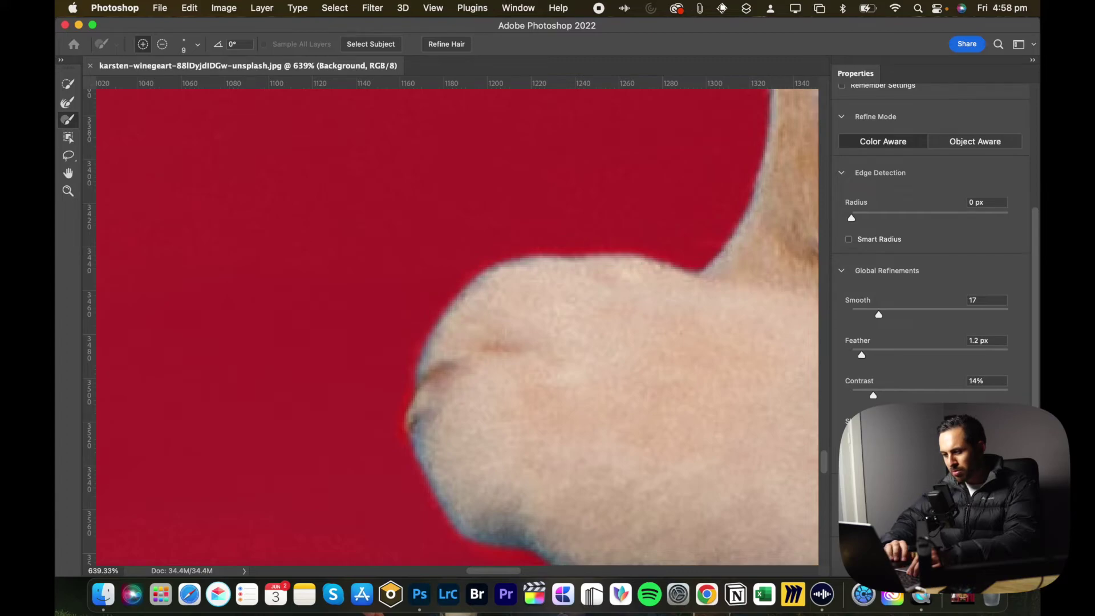
scroll(512, 433, down, 2)
scroll(512, 434, right, 2)
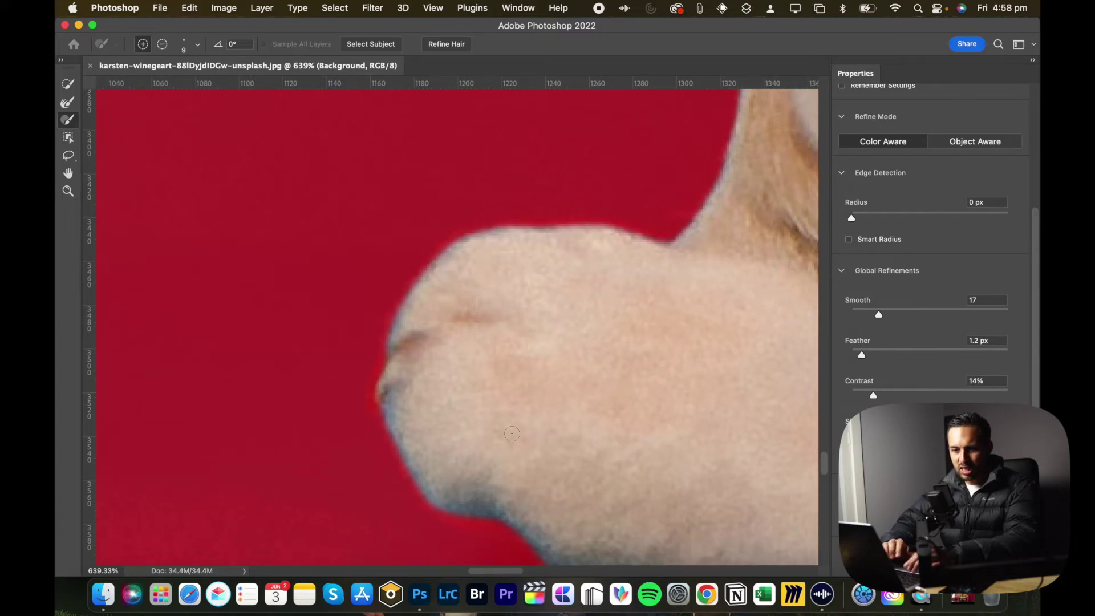
scroll(512, 433, down, 4)
scroll(512, 433, right, 5)
scroll(635, 494, down, 2)
scroll(635, 495, right, 4)
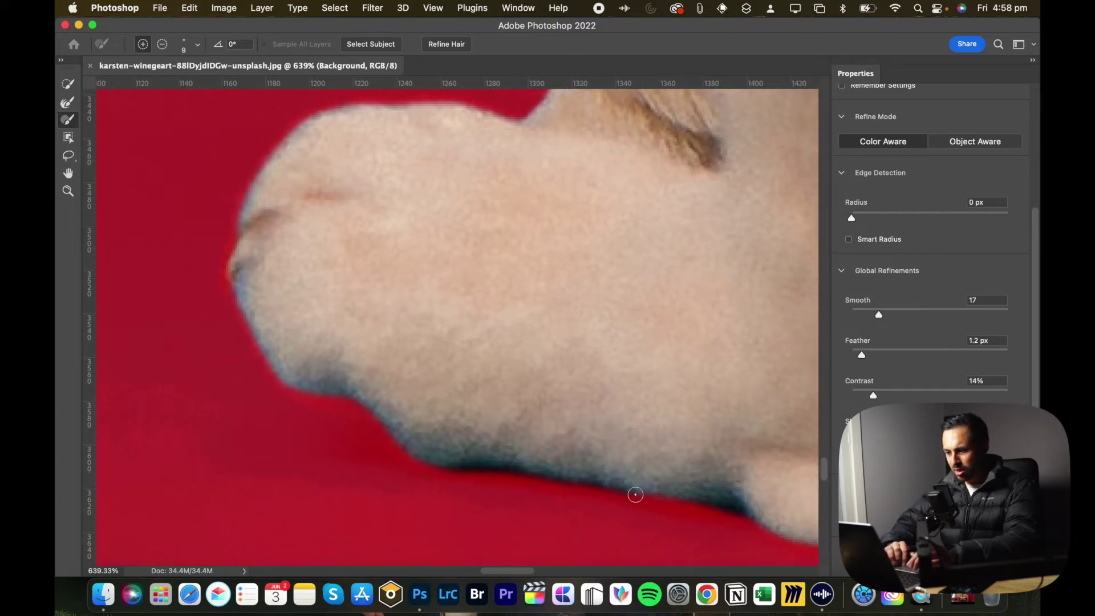
scroll(627, 380, down, 10)
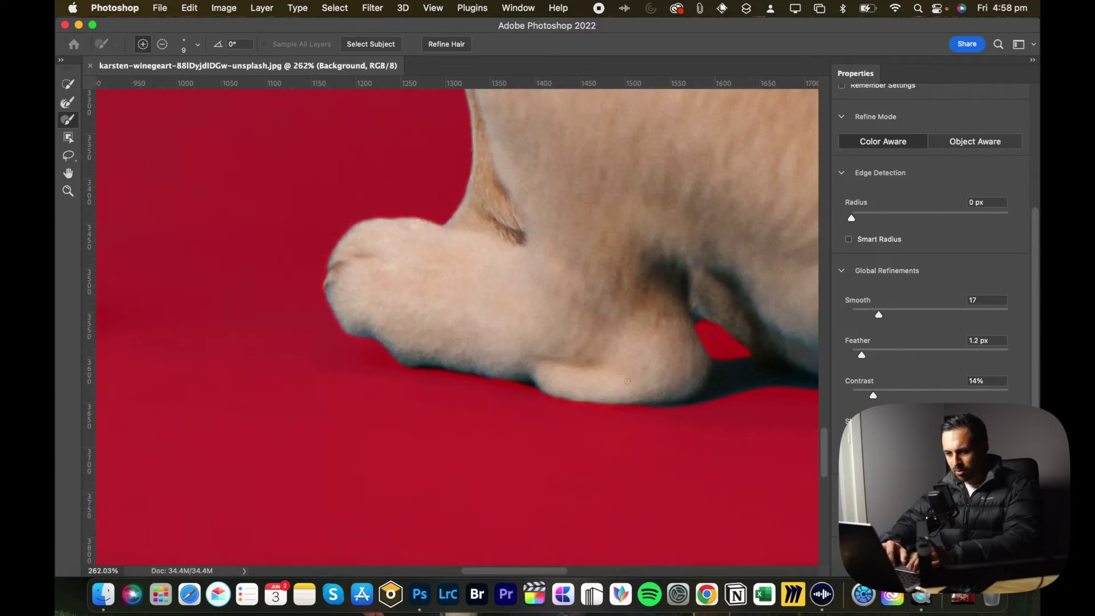
scroll(627, 380, up, 15)
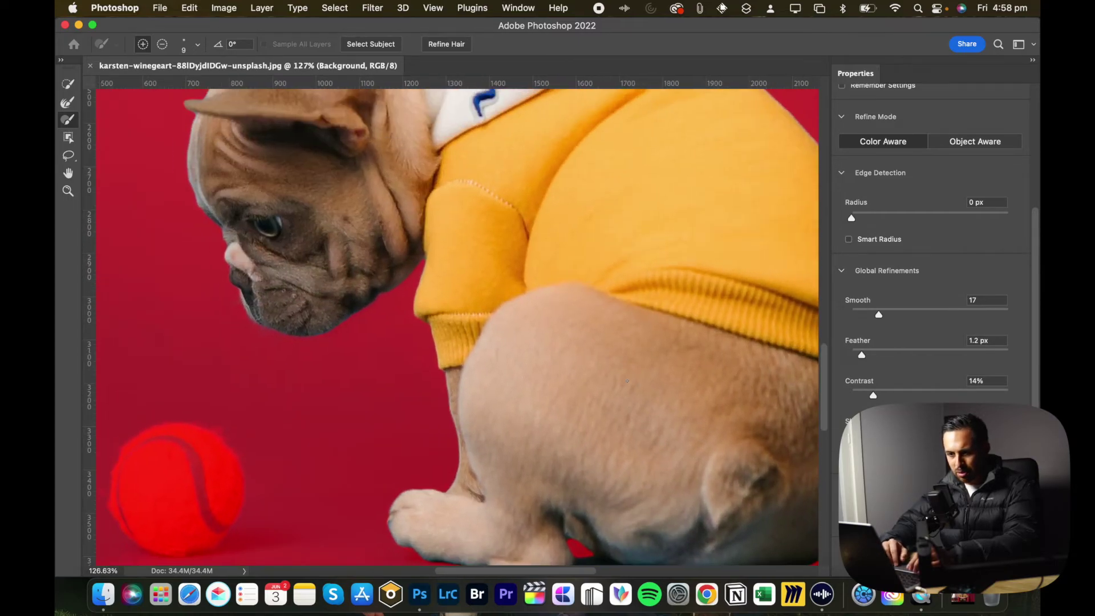
scroll(627, 390, down, 3)
scroll(628, 391, down, 3)
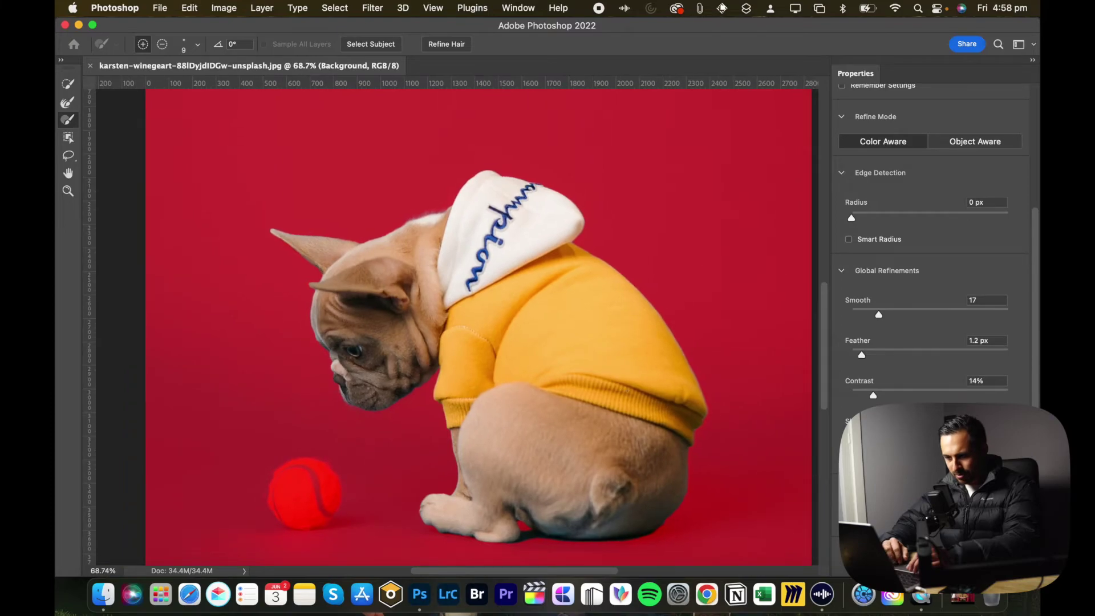
scroll(628, 391, down, 2)
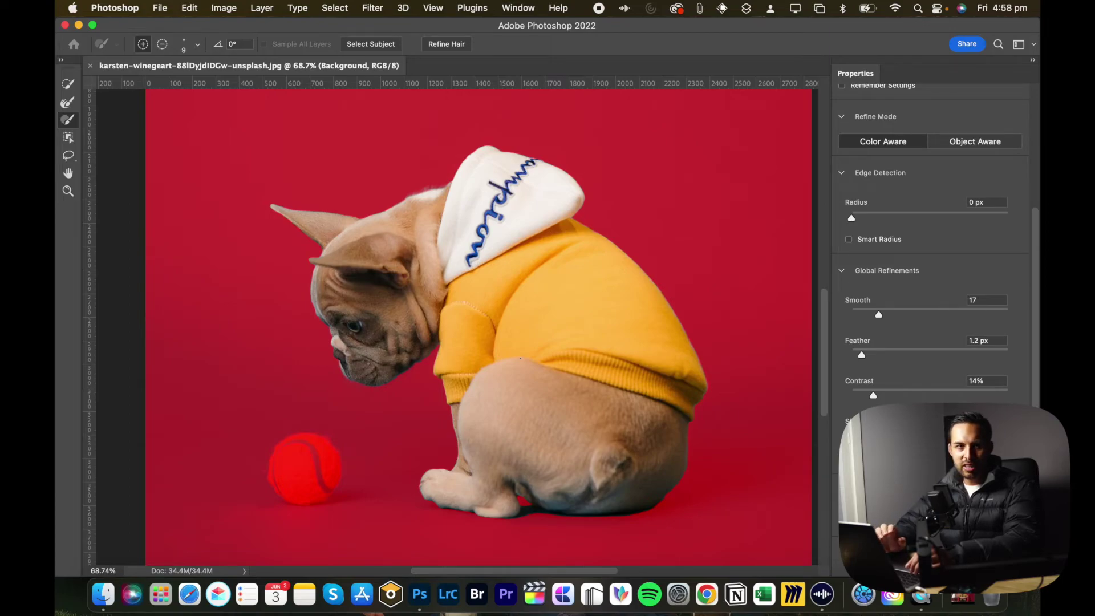
scroll(493, 406, up, 12)
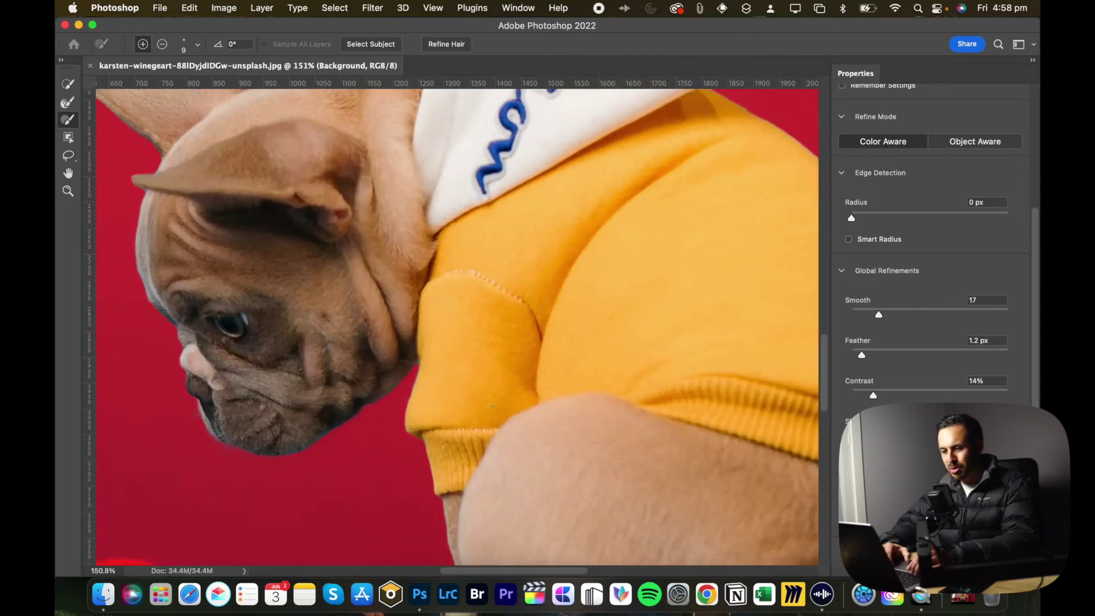
scroll(492, 406, up, 4)
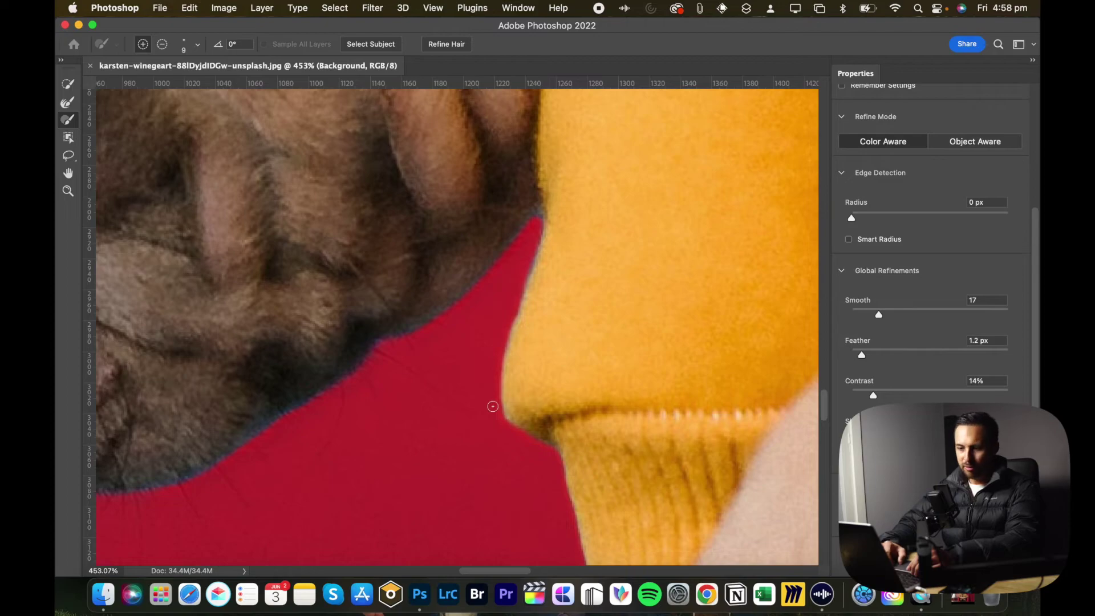
scroll(493, 406, up, 2)
scroll(493, 406, down, 12)
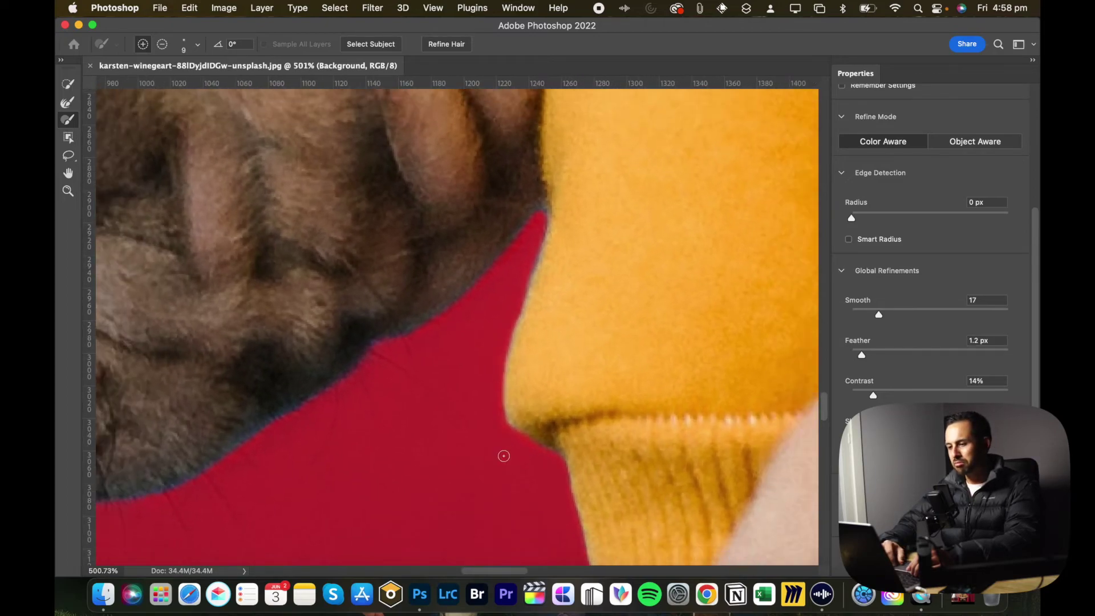
scroll(508, 470, down, 5)
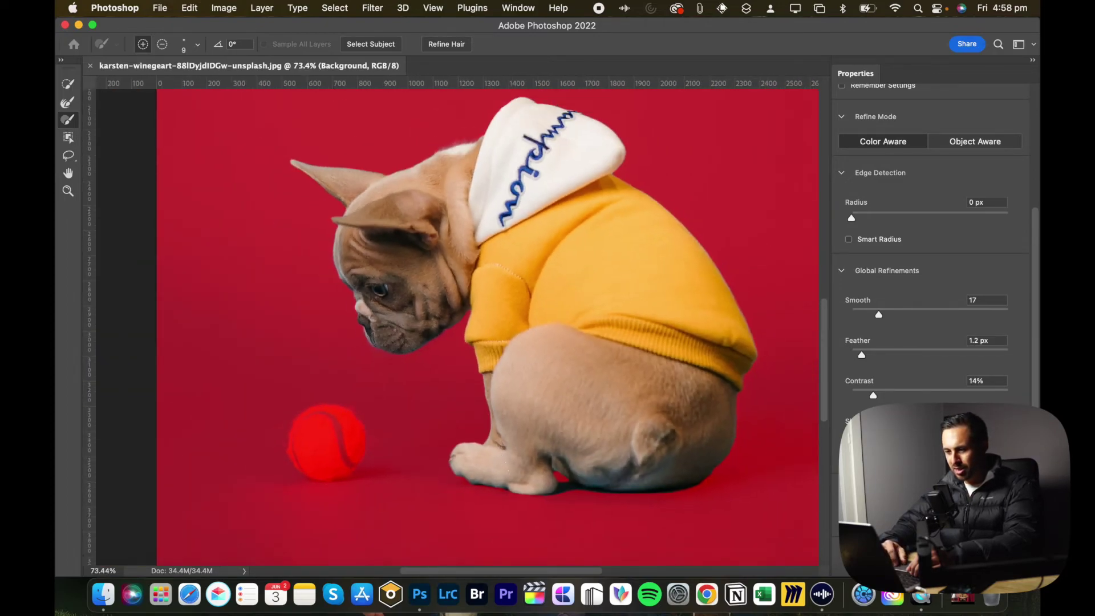
- Set Shift Edge to -1% and output to New Layer with Layer Mask
click(986, 421)
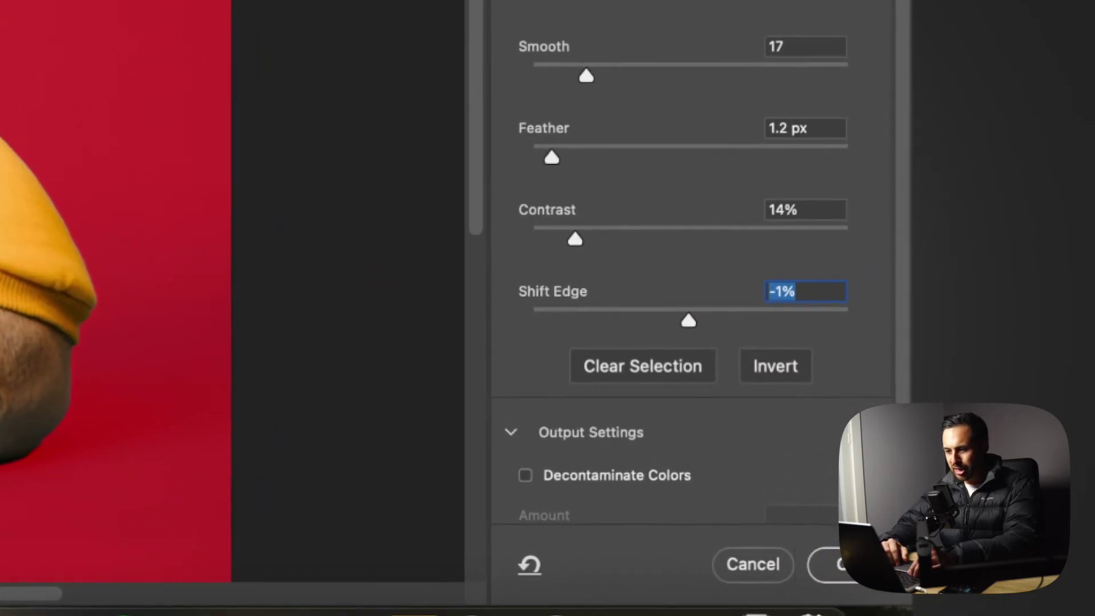
scroll(722, 365, down, 1)
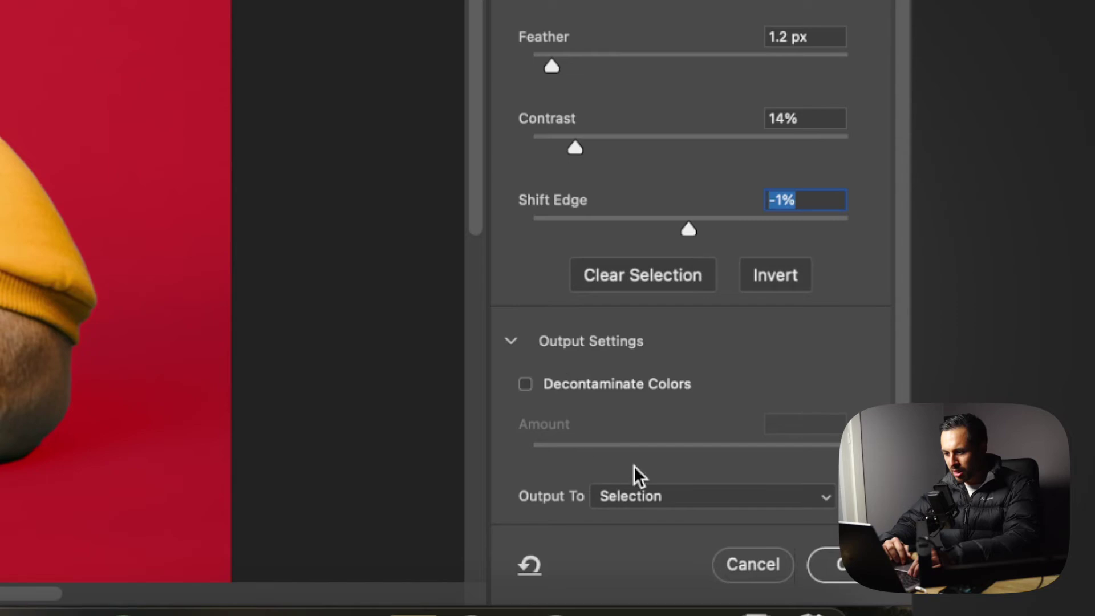
click(636, 498)
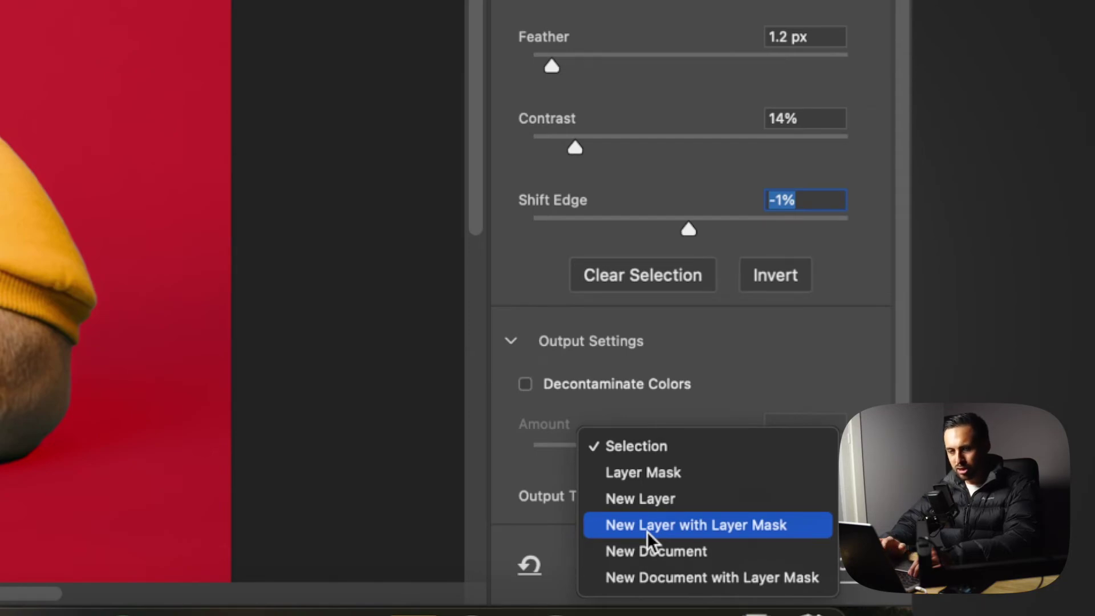
click(647, 526)
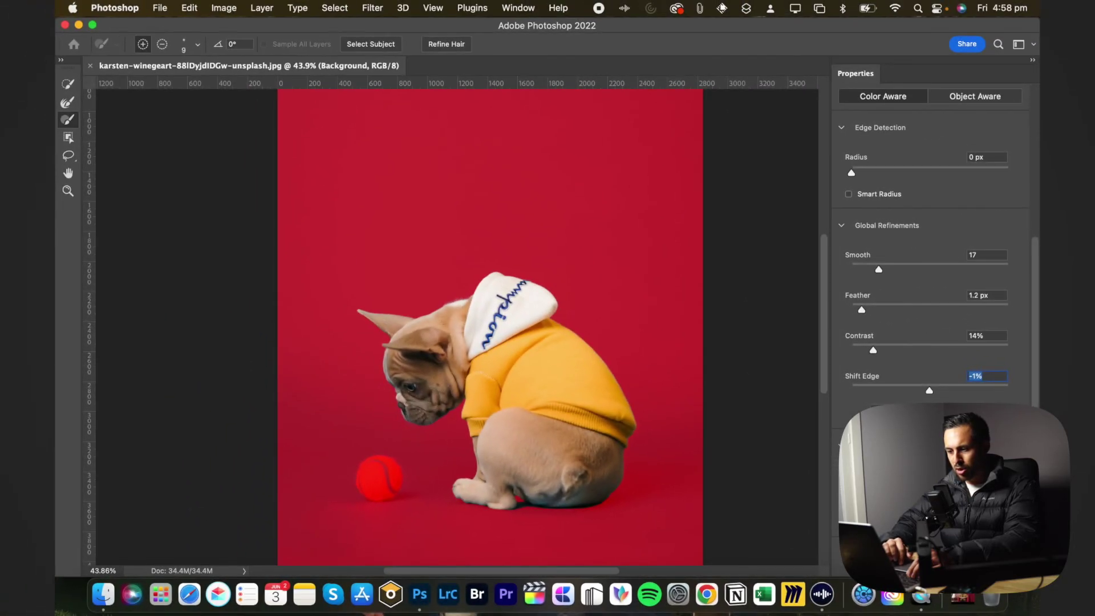
- Apply Select and Mask to create the masked Background copy layer, then zoom in on the ears and face
key(Return)
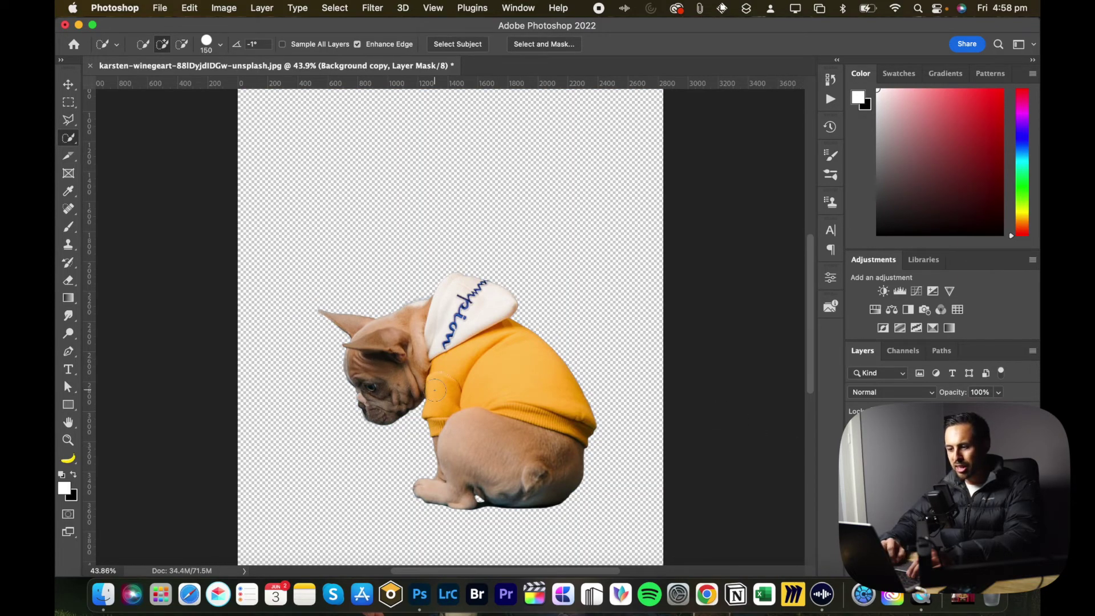
scroll(434, 390, up, 6)
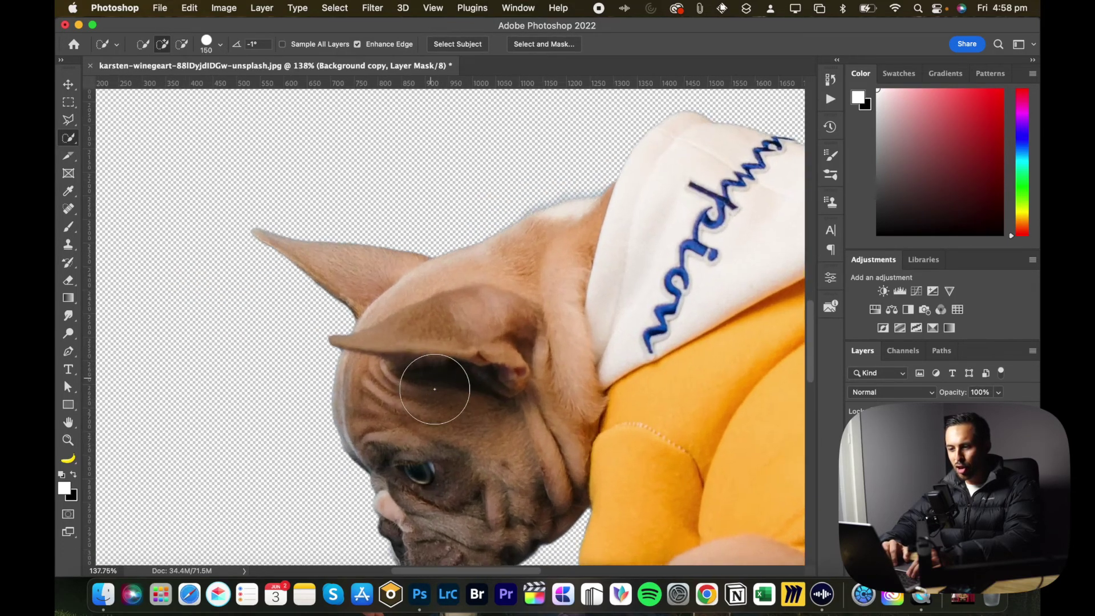
scroll(434, 390, up, 4)
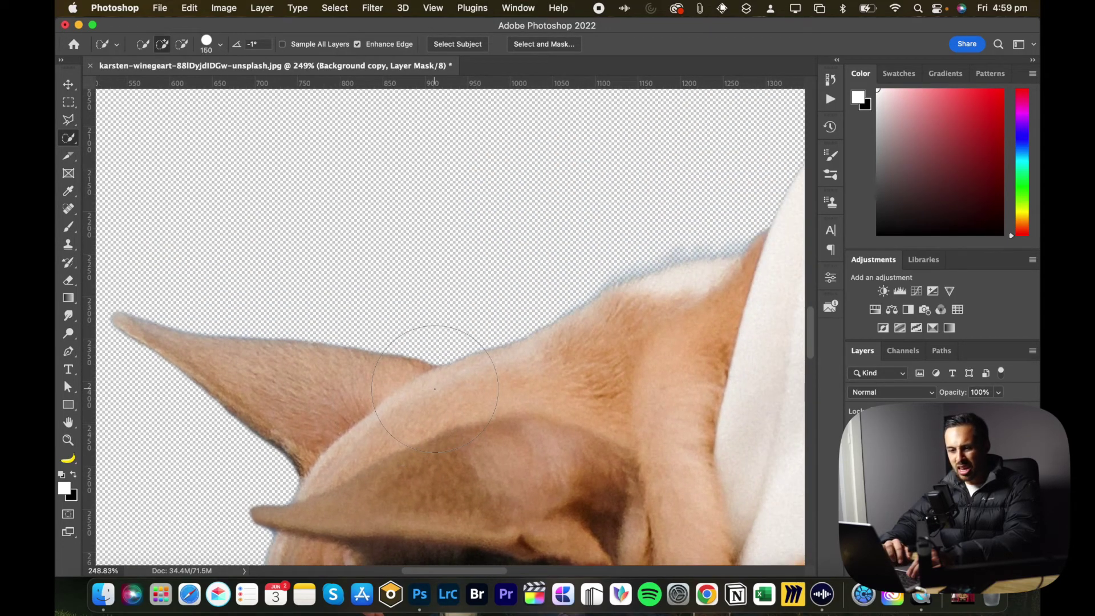
scroll(422, 365, left, 5)
scroll(427, 332, up, 1)
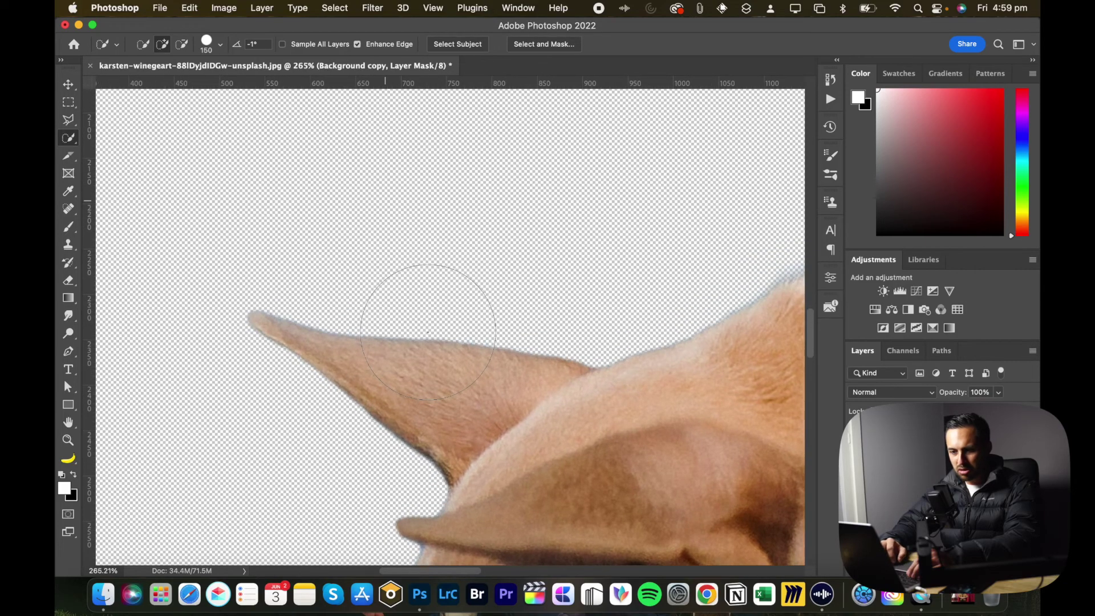
scroll(427, 332, down, 8)
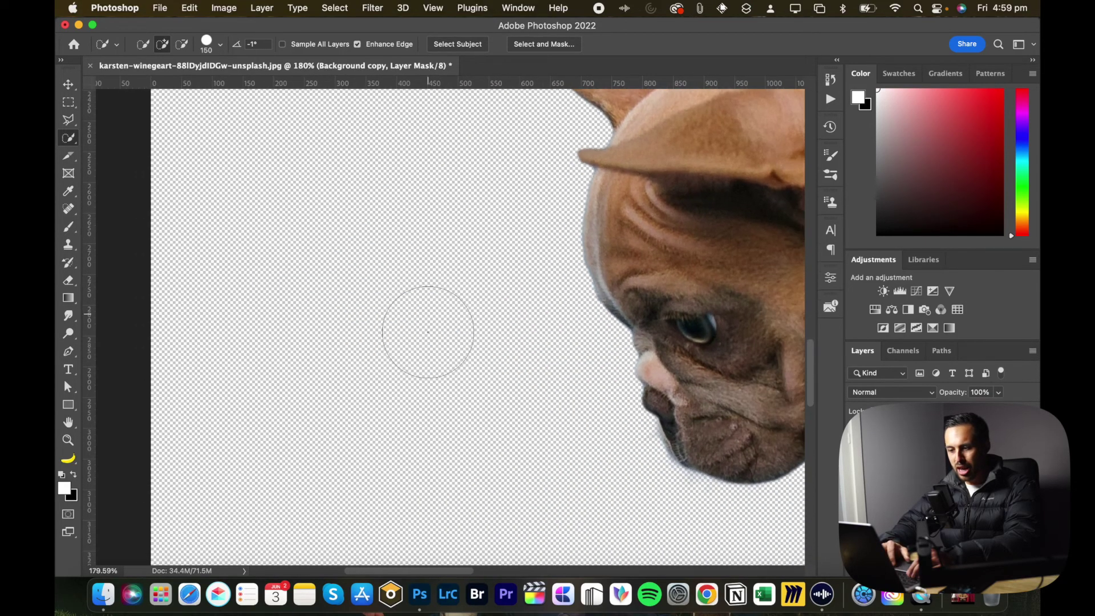
scroll(428, 331, down, 6)
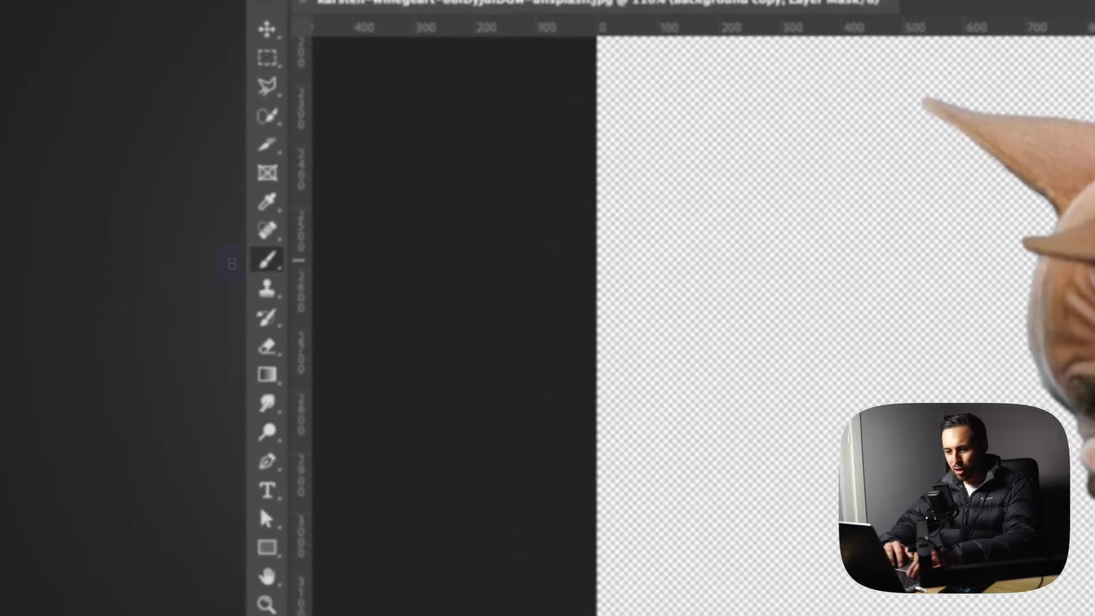
key(b)
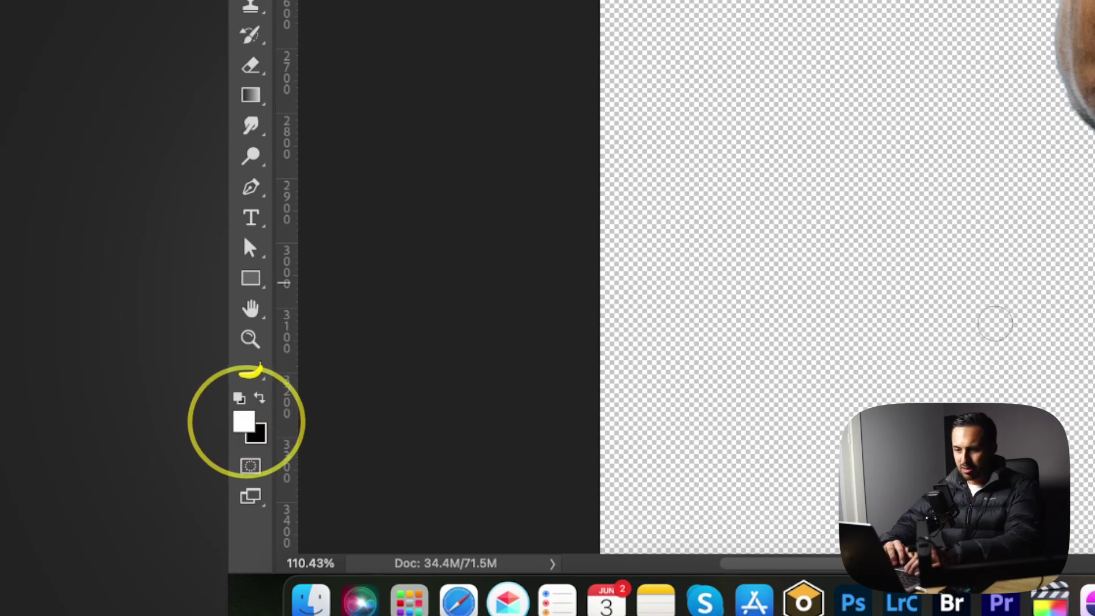
- Enlarge the brush, undo the test strokes on the mask, and swap the foreground colour to black
key(bracketright)
mouse_move(924, 165)
mouse_down()
mouse_move(988, 323)
mouse_move(983, 220)
mouse_move(1008, 110)
mouse_move(1032, 148)
mouse_up()
key(super+z)
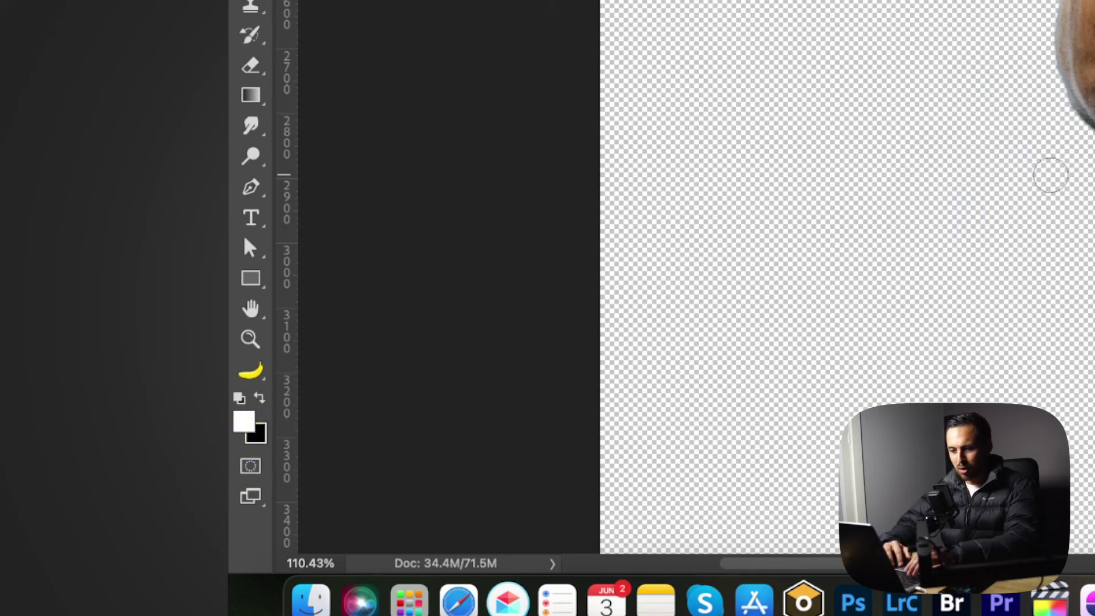
key(x)
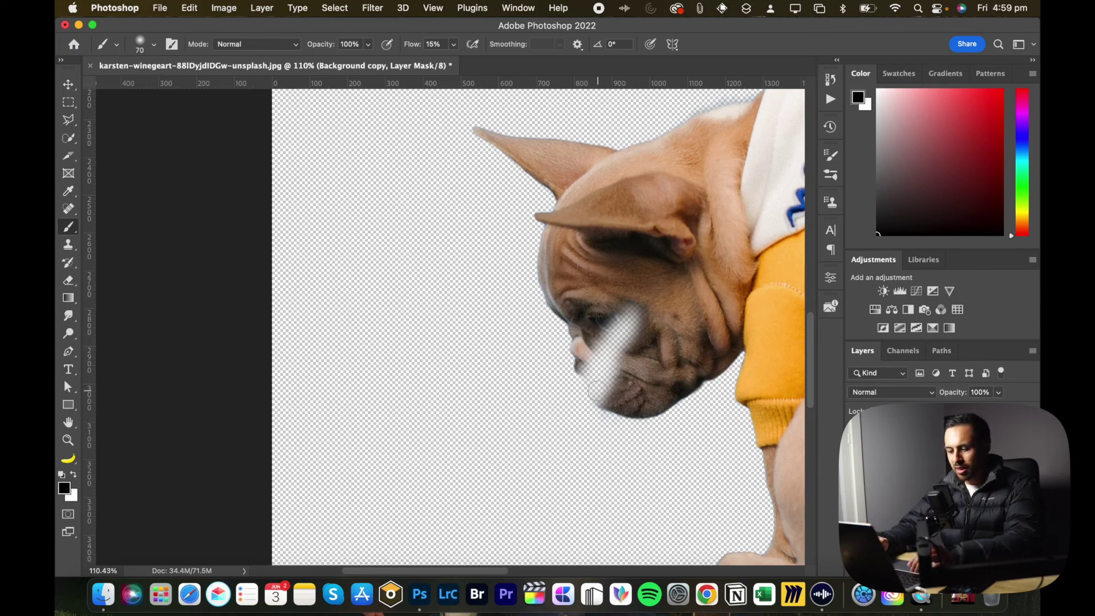
key(super+z)
scroll(596, 390, down, 5)
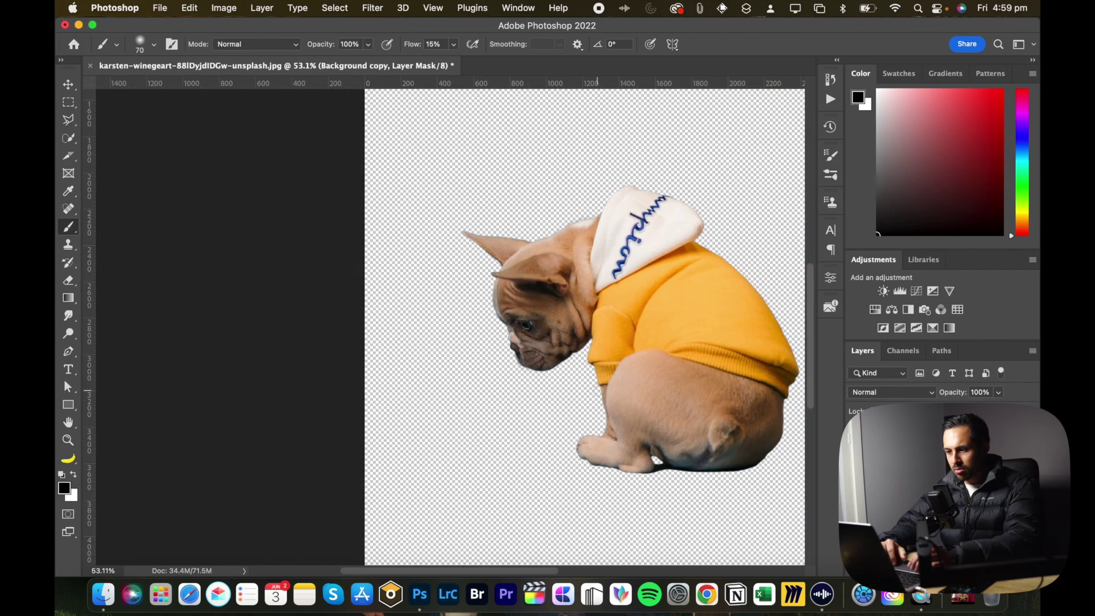
scroll(596, 390, down, 4)
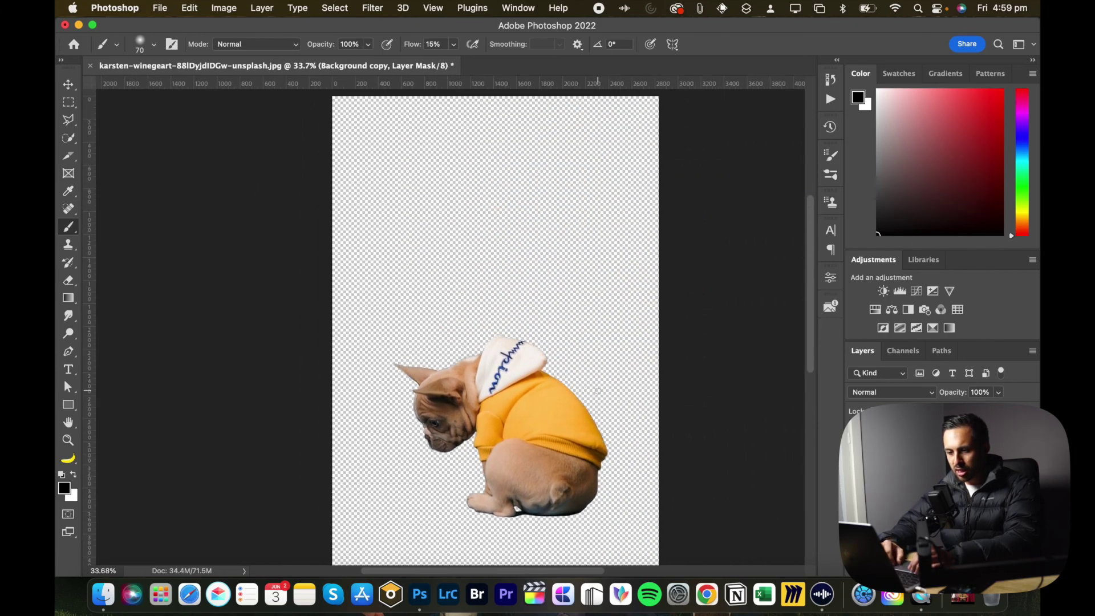
scroll(596, 391, up, 5)
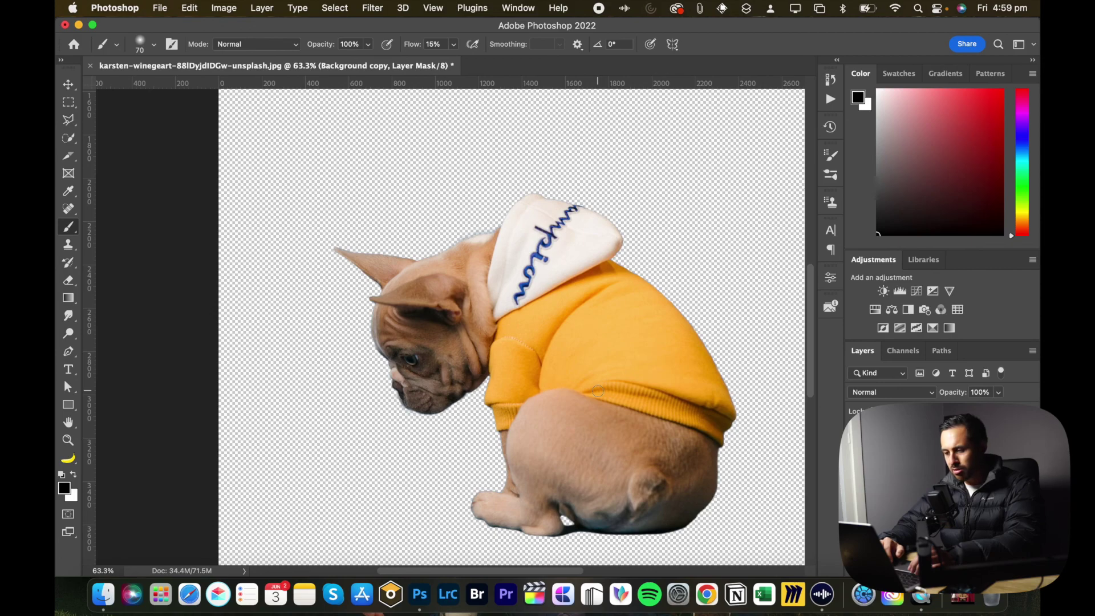